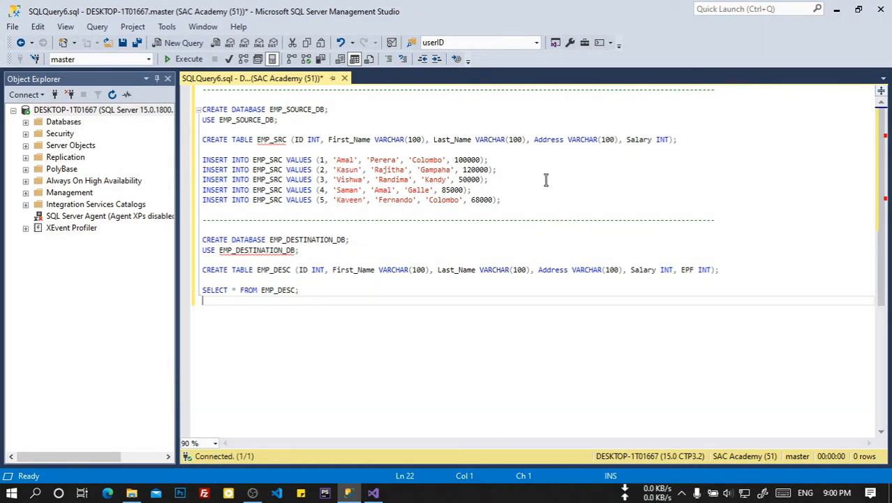
# Execute the script statements that create the EMP_SOURCE_DB database and make it the active database
pyautogui.moveTo(328, 109); pyautogui.dragTo(196, 110)
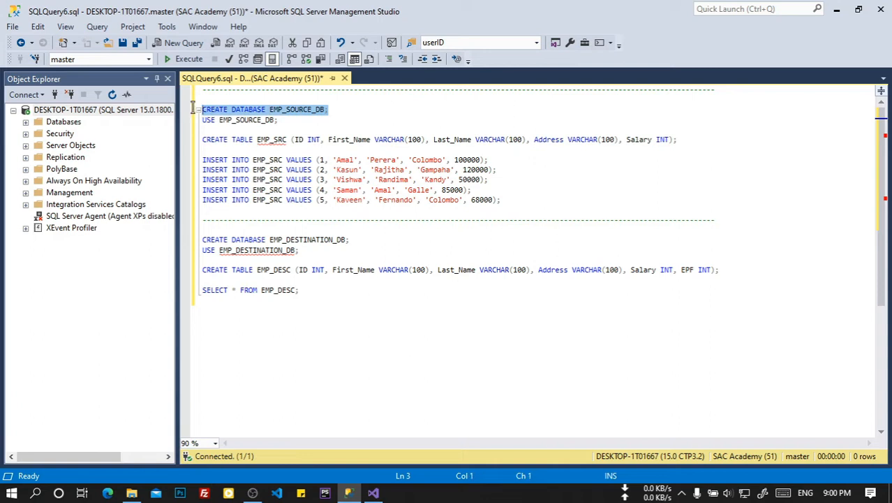
pyautogui.click(184, 59)
pyautogui.moveTo(278, 121); pyautogui.dragTo(194, 120)
pyautogui.click(185, 59)
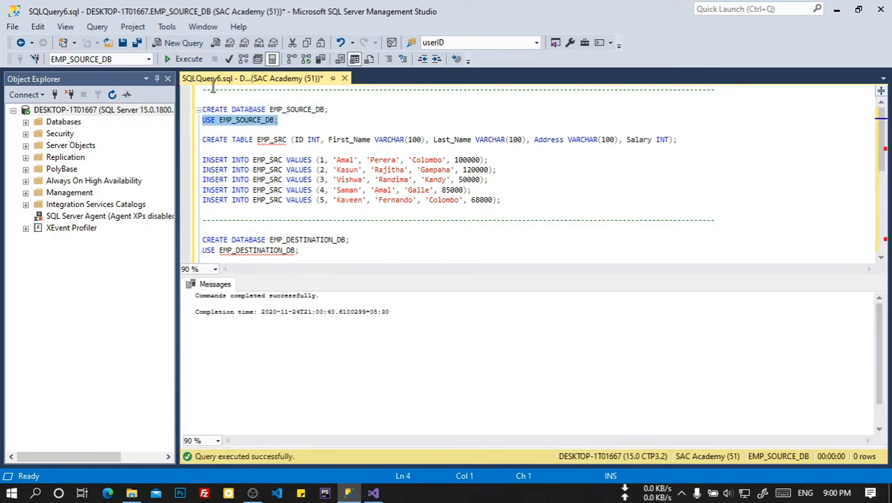
# Execute the statements that create the EMP_SRC table and insert its five employee rows, and enlarge the query editor area
pyautogui.moveTo(518, 203); pyautogui.dragTo(201, 139)
pyautogui.press('F5')
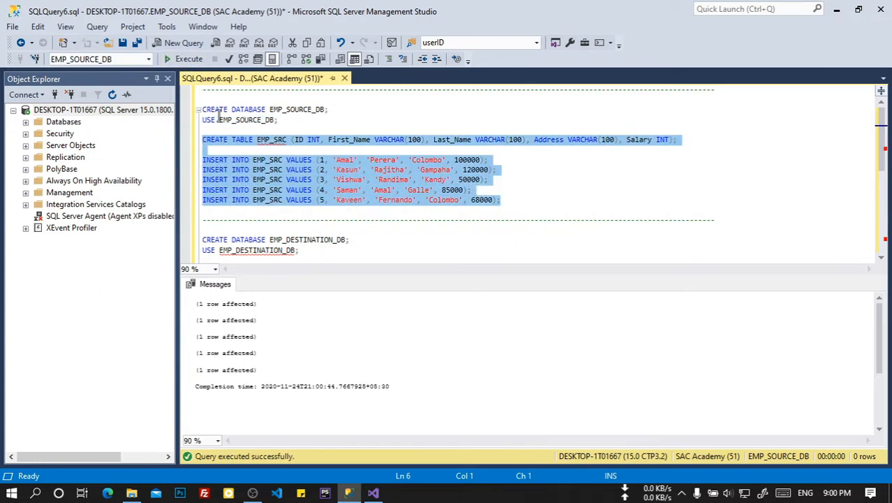
pyautogui.moveTo(336, 276); pyautogui.dragTo(331, 322)
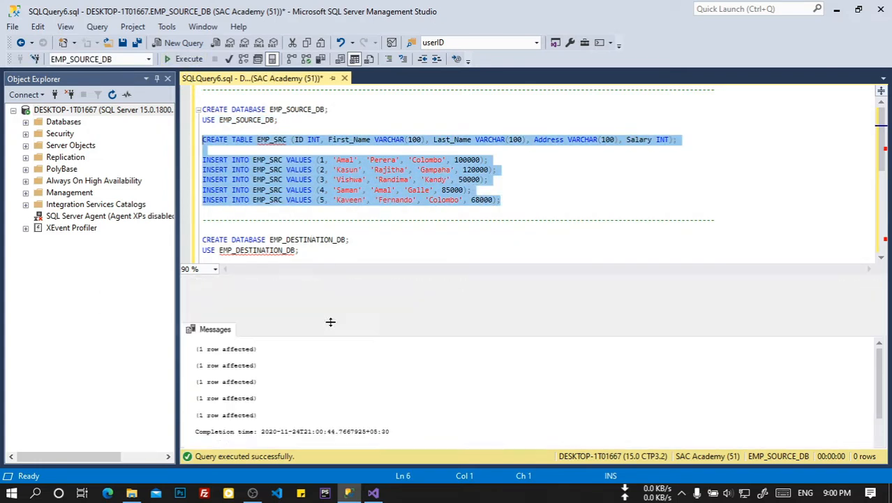
# Execute the statements that create the EMP_DESTINATION_DB database and make it the active database
pyautogui.click(331, 257)
pyautogui.scroll(-2, 331, 238)
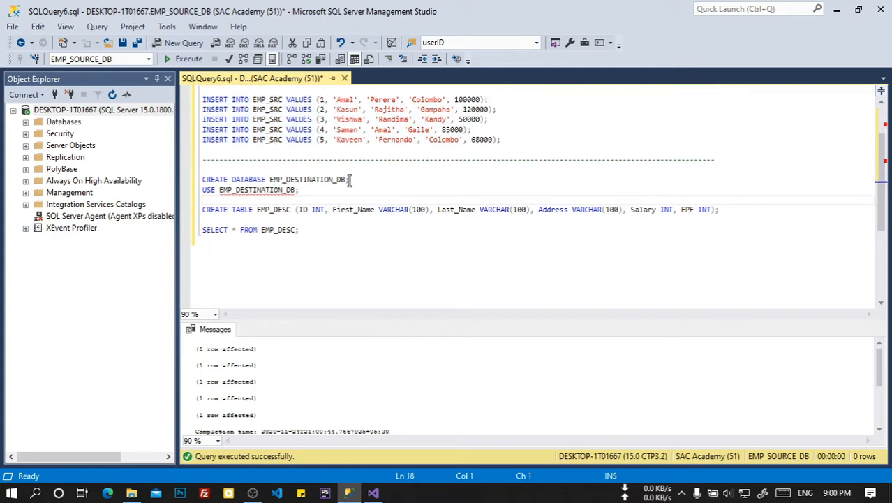
pyautogui.moveTo(349, 180); pyautogui.dragTo(203, 169)
pyautogui.click(184, 58)
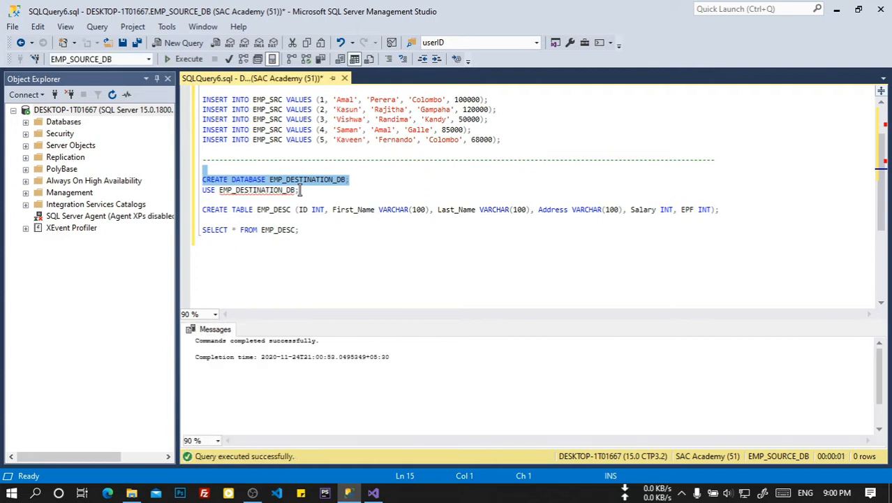
pyautogui.moveTo(303, 191); pyautogui.dragTo(197, 190)
pyautogui.press('F5')
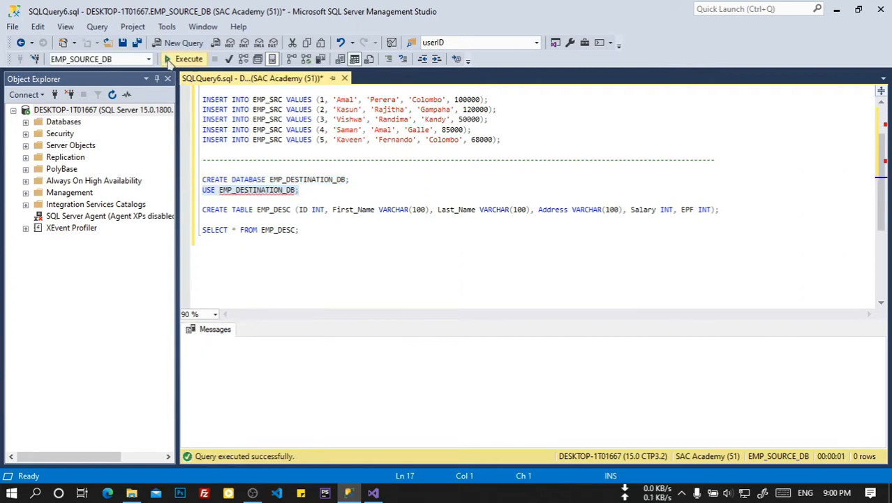
# Execute the CREATE TABLE statement for EMP_DESC, including its EPF INT column, in the destination database
pyautogui.moveTo(729, 210); pyautogui.dragTo(165, 211)
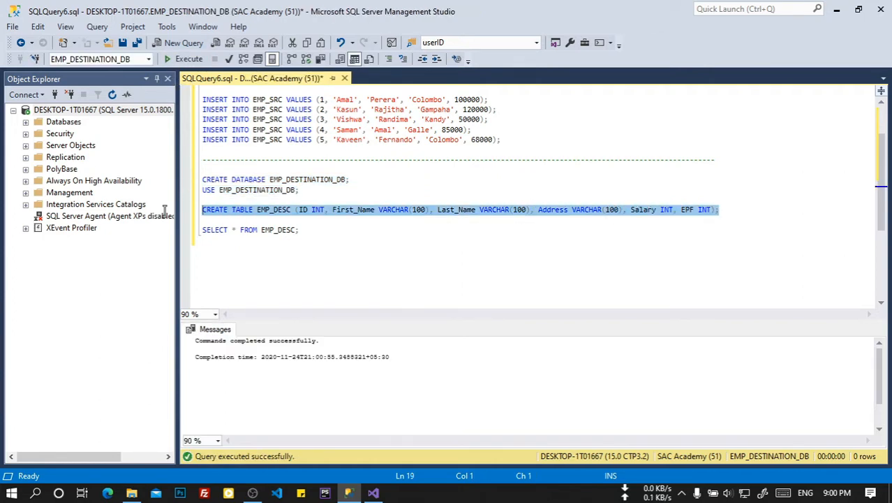
pyautogui.click(184, 58)
pyautogui.click(308, 232)
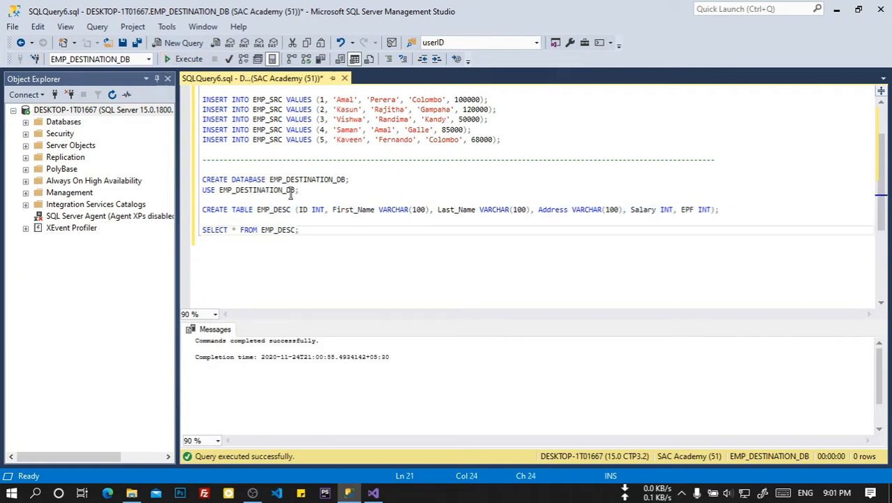
# Duplicate the SELECT * FROM EMP_DESC line and change the table name in the first copy to EMP_SRC
pyautogui.moveTo(307, 230); pyautogui.dragTo(200, 222)
pyautogui.hotkey('ctrl', 'c')
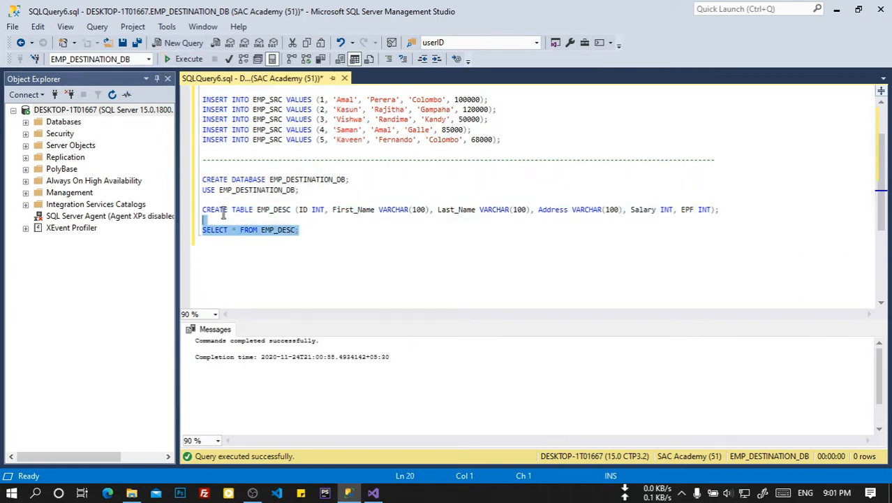
pyautogui.click(233, 221)
pyautogui.press('Return')
pyautogui.hotkey('ctrl', 'v')
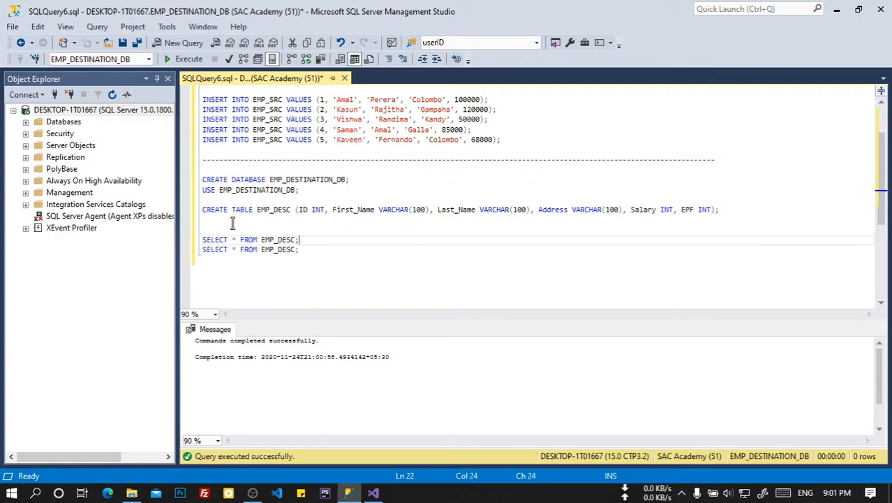
pyautogui.doubleClick(262, 140)
pyautogui.hotkey('ctrl', 'c')
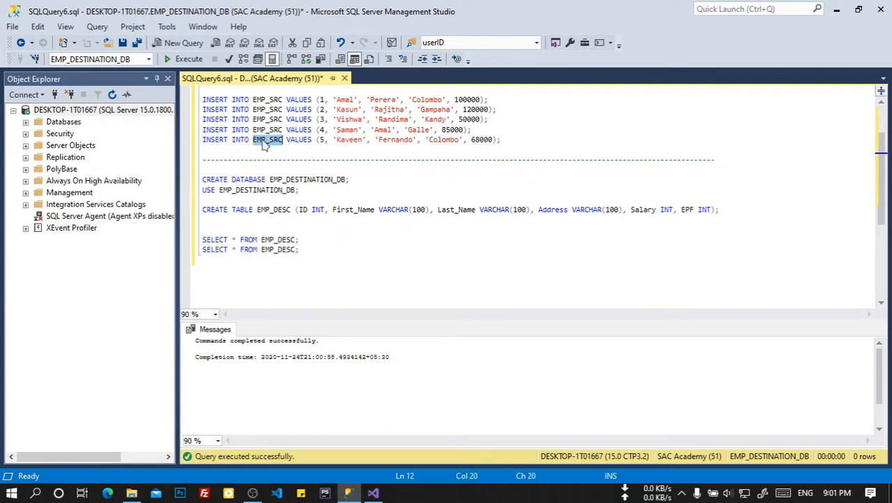
pyautogui.doubleClick(277, 240)
pyautogui.hotkey('ctrl', 'v')
# Try to execute the SELECT queries on EMP_SRC and EMP_DESC together
pyautogui.moveTo(299, 249); pyautogui.dragTo(203, 239)
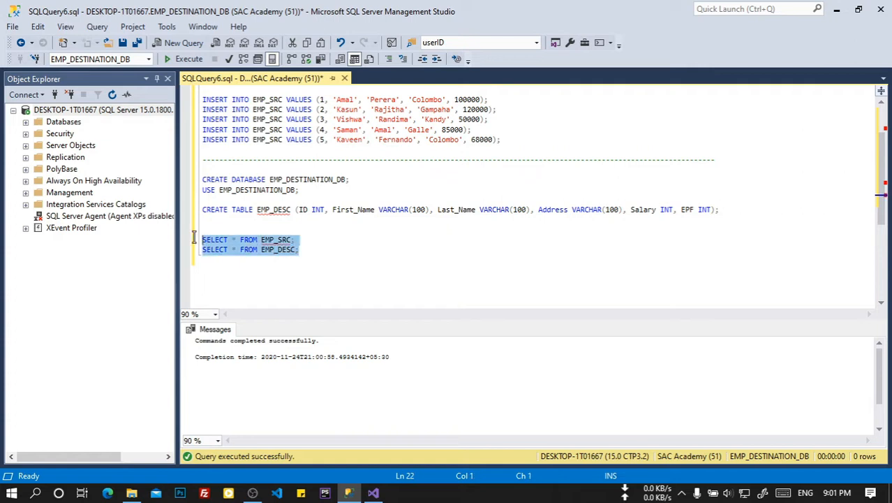
pyautogui.click(187, 60)
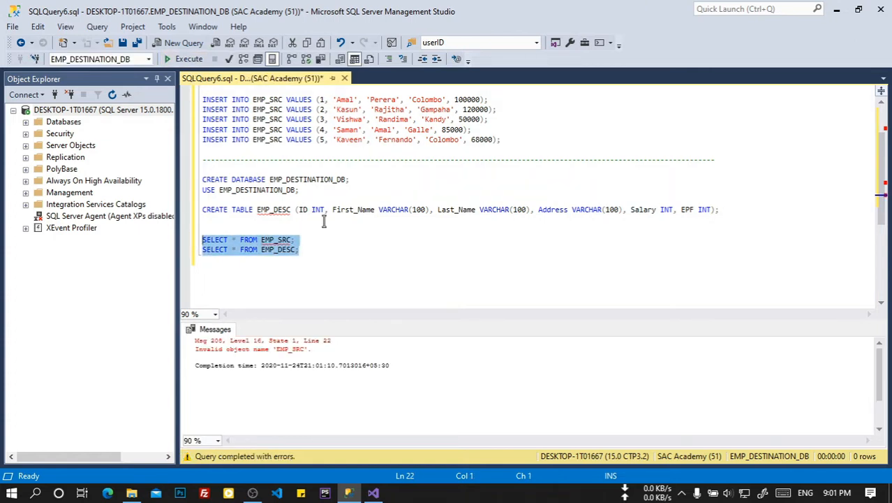
pyautogui.click(282, 225)
pyautogui.moveTo(301, 252); pyautogui.dragTo(187, 256)
# Make EMP_SOURCE_DB the active database and query all rows of the EMP_SRC table
pyautogui.scroll(2, 255, 237)
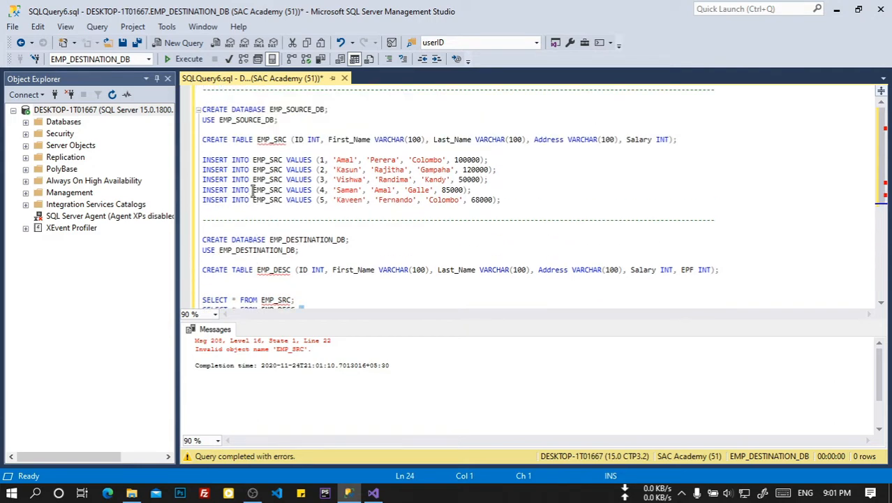
pyautogui.tripleClick(237, 121)
pyautogui.press('F5')
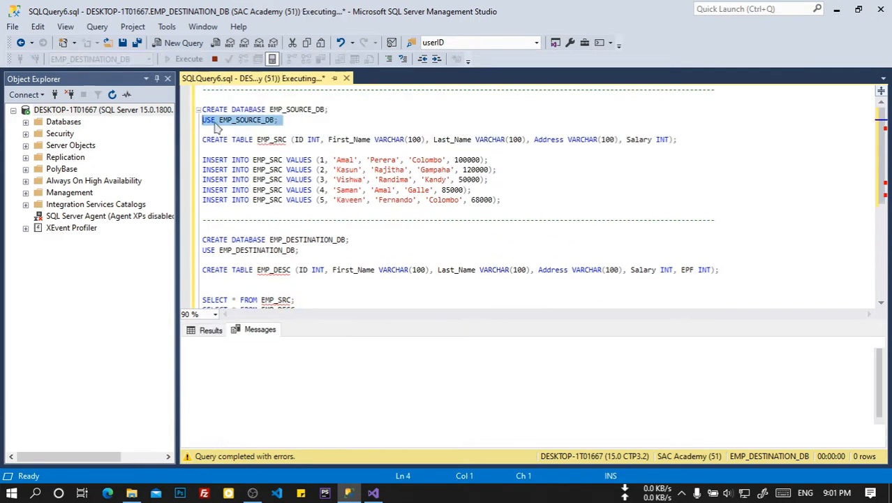
pyautogui.scroll(-2, 288, 278)
pyautogui.moveTo(295, 259); pyautogui.dragTo(161, 256)
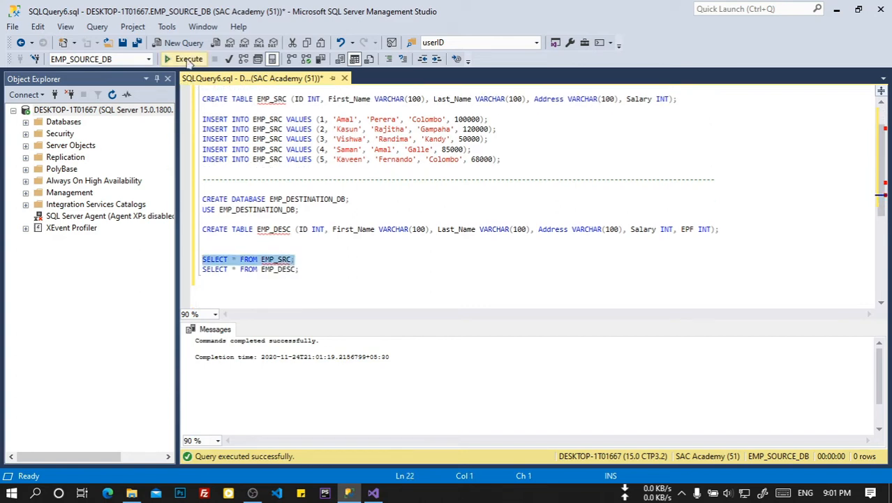
pyautogui.click(188, 60)
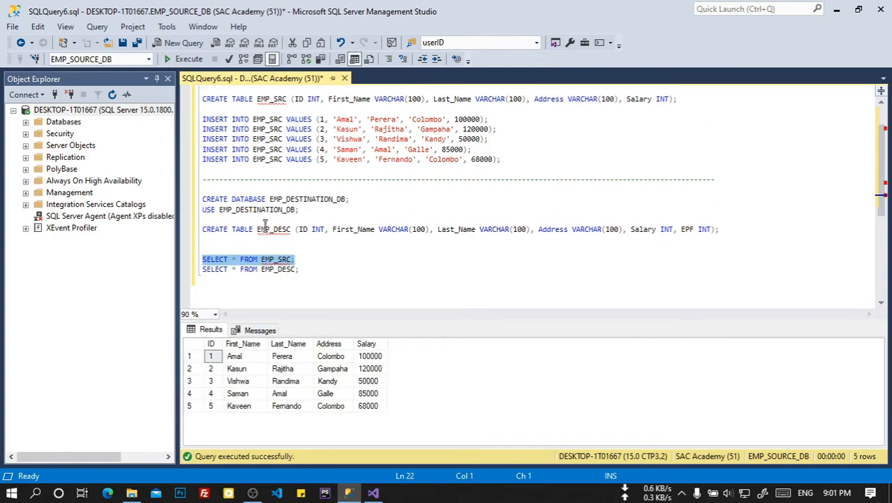
# Make EMP_DESTINATION_DB the active database and query all rows of the EMP_DESC table
pyautogui.doubleClick(263, 201)
pyautogui.tripleClick(256, 211)
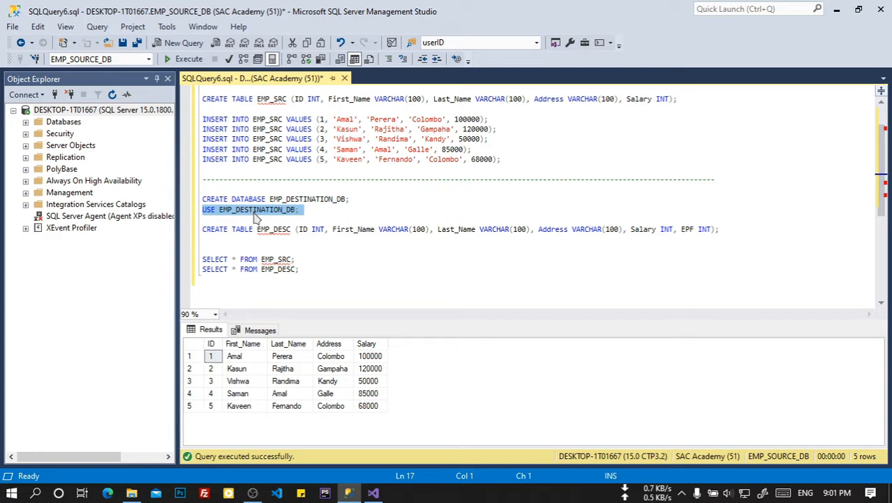
pyautogui.press('F5')
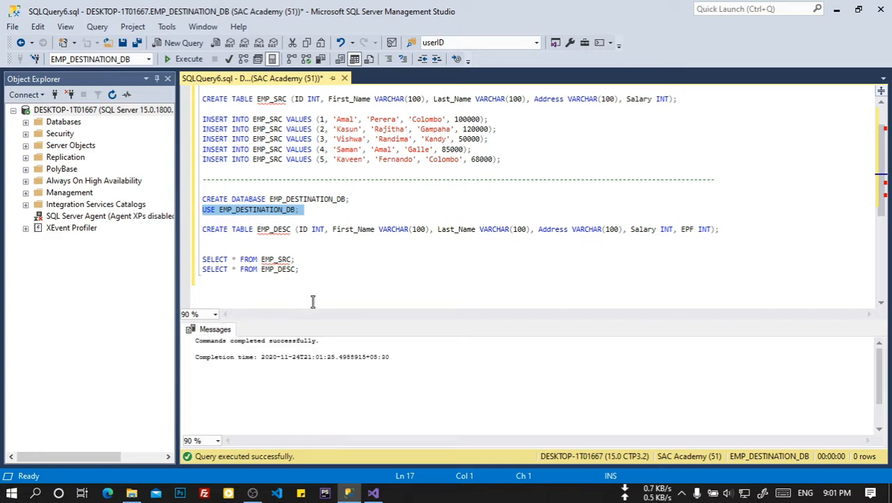
pyautogui.tripleClick(271, 271)
pyautogui.press('F5')
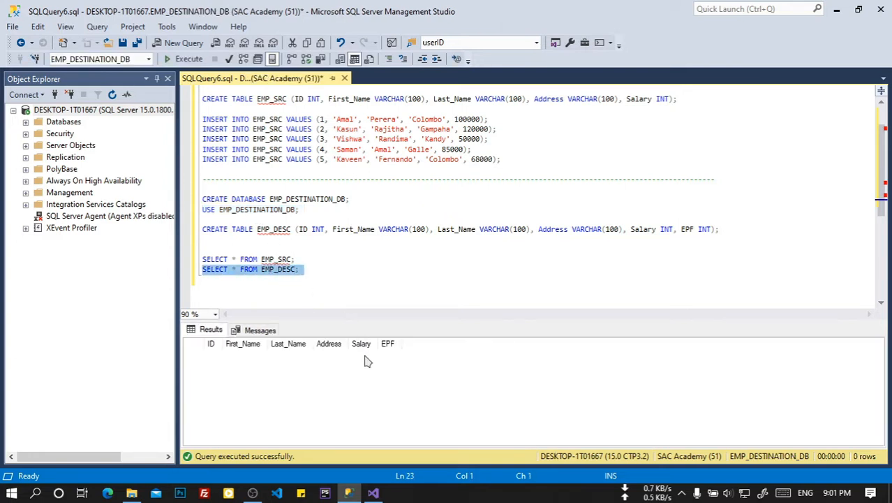
pyautogui.click(344, 271)
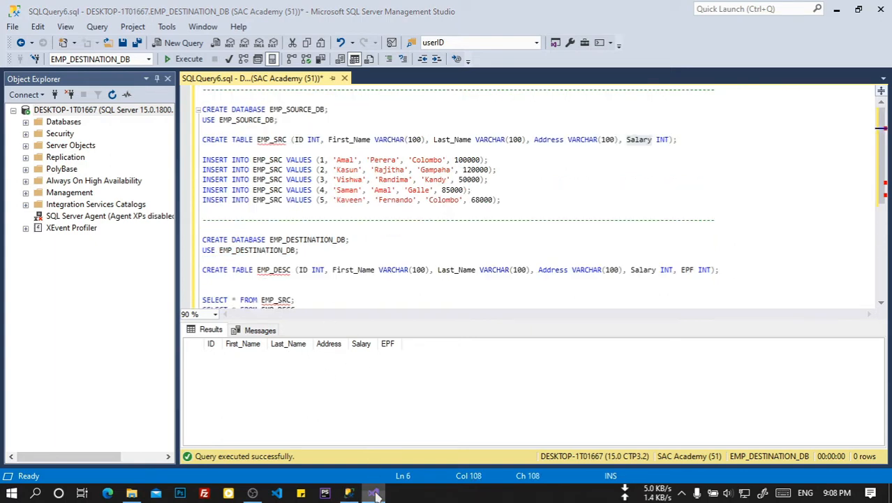
# Switch to Visual Studio and create an Integration Services Project named SSIE_Derived_PRO in E:\
pyautogui.click(370, 493)
pyautogui.click(13, 27)
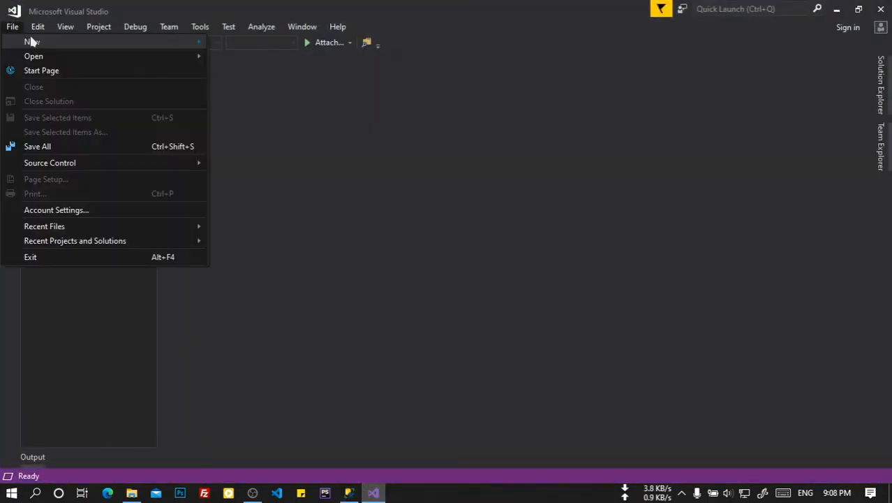
pyautogui.moveTo(31, 41)
pyautogui.click(225, 46)
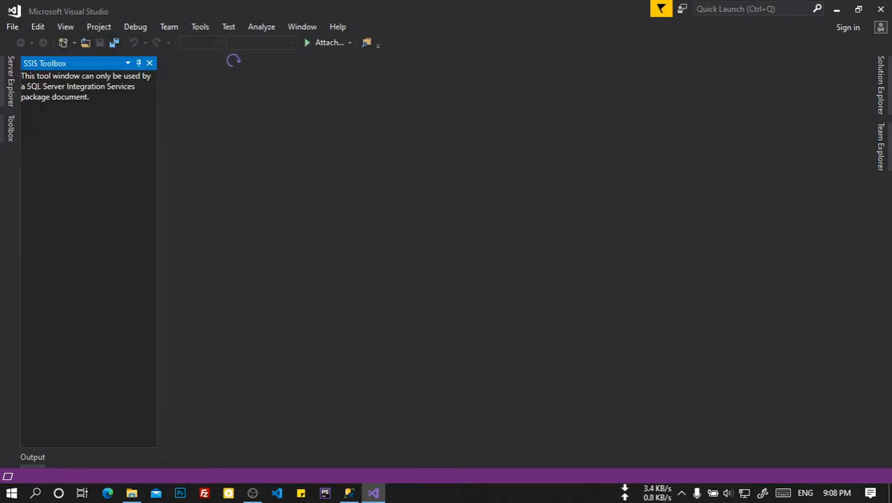
pyautogui.moveTo(336, 349); pyautogui.dragTo(228, 353)
pyautogui.write('ss')
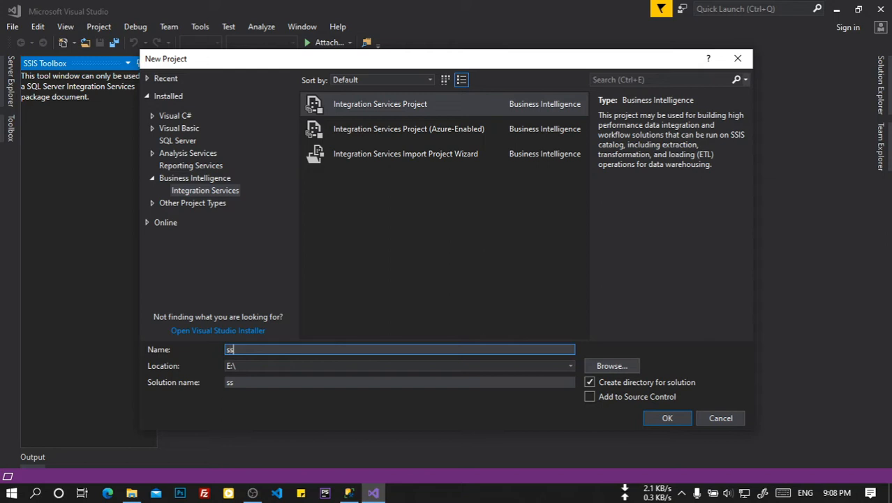
pyautogui.press('BackSpace')
pyautogui.press('BackSpace')
pyautogui.write('SSIE_Derived_PRO')
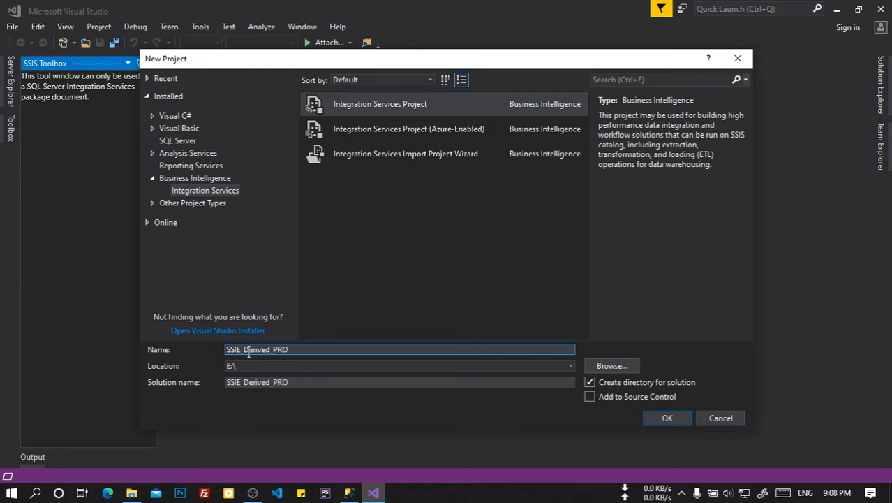
pyautogui.click(658, 419)
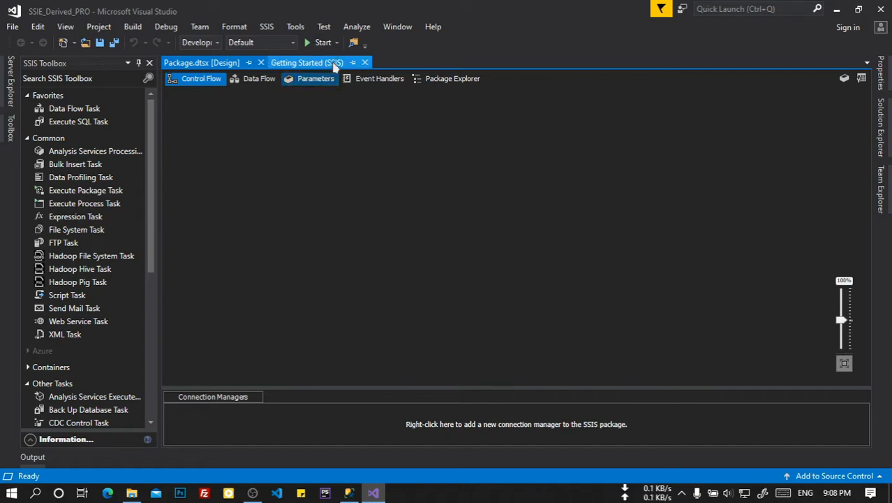
# Close the Getting Started page, then add a Data Flow Task to the package's control flow and open its data flow
pyautogui.click(364, 63)
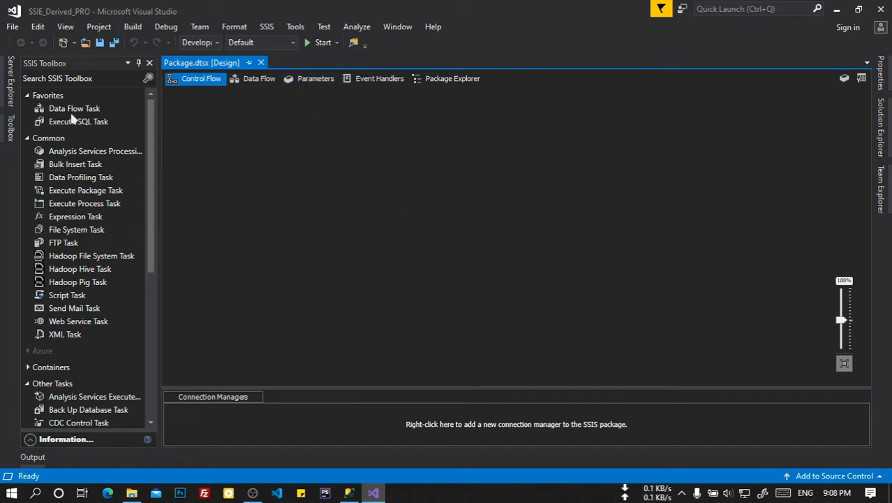
pyautogui.moveTo(73, 112); pyautogui.dragTo(255, 183)
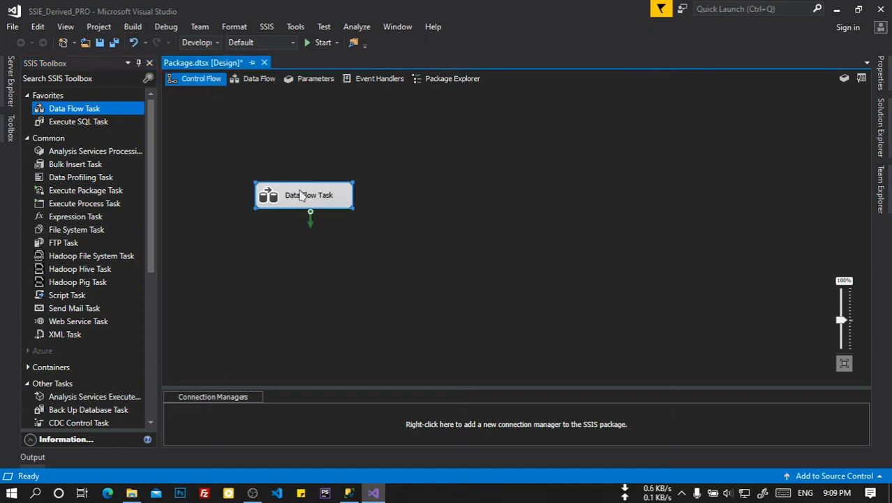
pyautogui.doubleClick(301, 195)
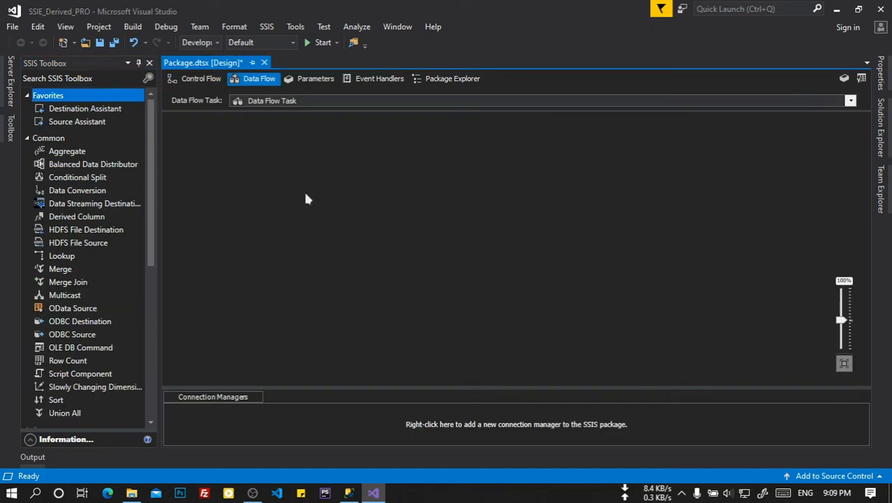
# Add an OLE DB Source and, well to its right, an OLE DB Destination to the data flow
pyautogui.scroll(-8, 80, 255)
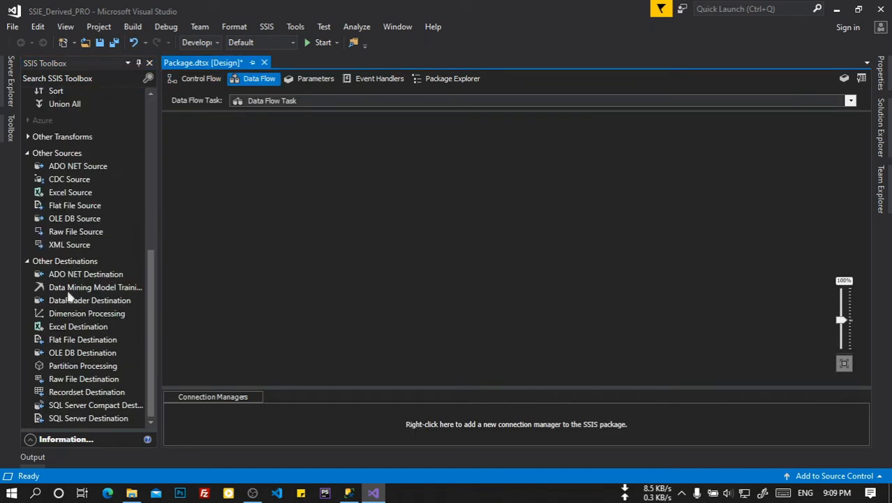
pyautogui.click(77, 219)
pyautogui.moveTo(77, 219); pyautogui.dragTo(287, 253)
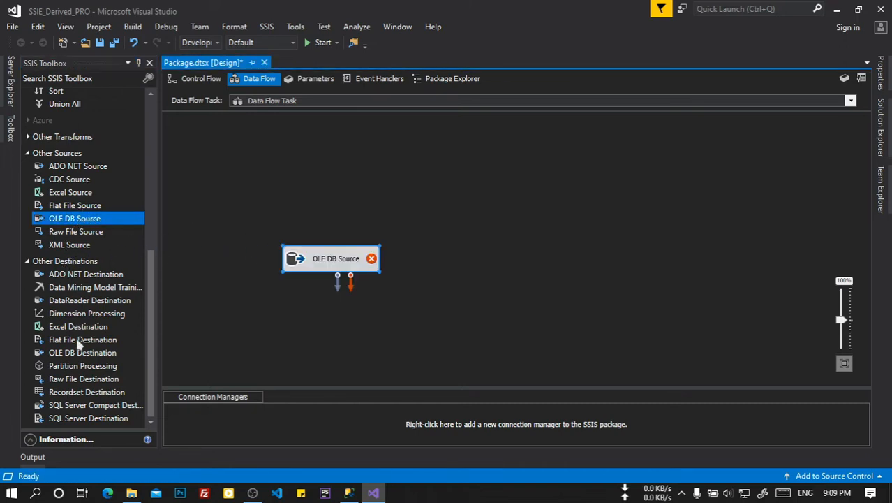
pyautogui.moveTo(81, 355); pyautogui.dragTo(650, 261)
# Add a Derived Column transformation between the OLE DB Source and Destination, and align the destination with it
pyautogui.scroll(8, 73, 224)
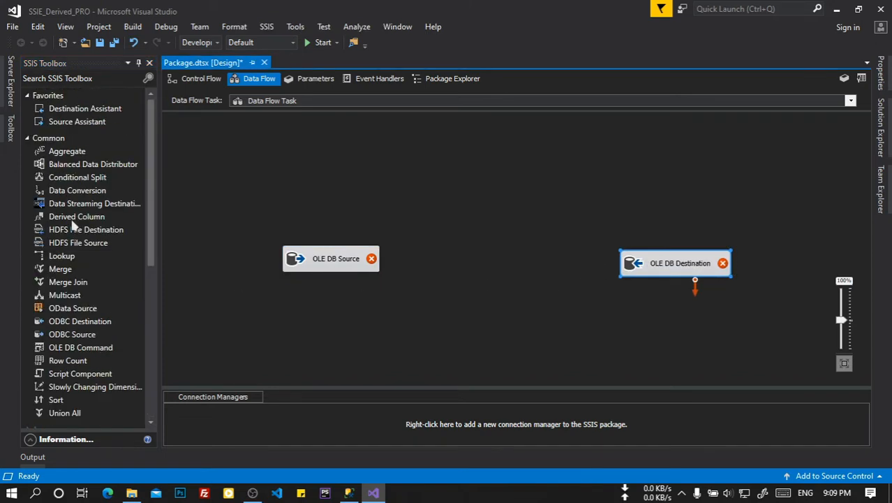
pyautogui.moveTo(72, 217); pyautogui.dragTo(502, 263)
pyautogui.moveTo(638, 268); pyautogui.dragTo(640, 266)
# Rename the OLE DB Source in the data flow as SRC_EMP
pyautogui.click(326, 263)
pyautogui.rightClick(326, 263)
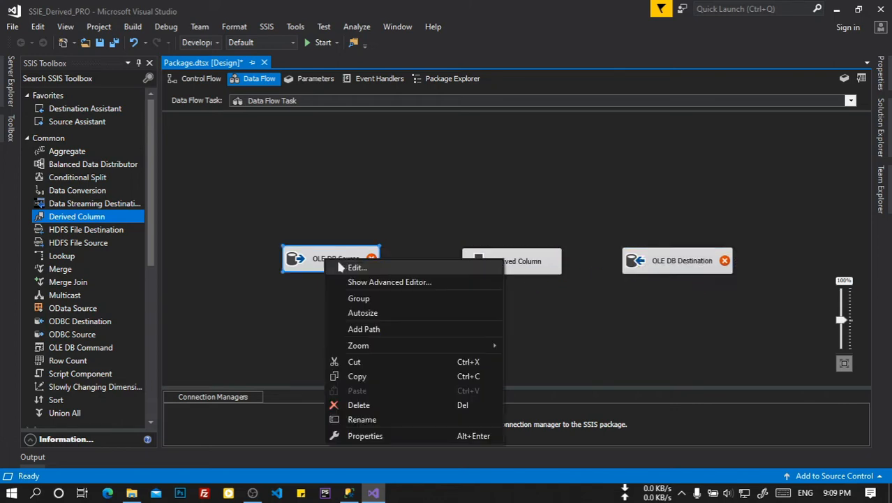
pyautogui.click(363, 420)
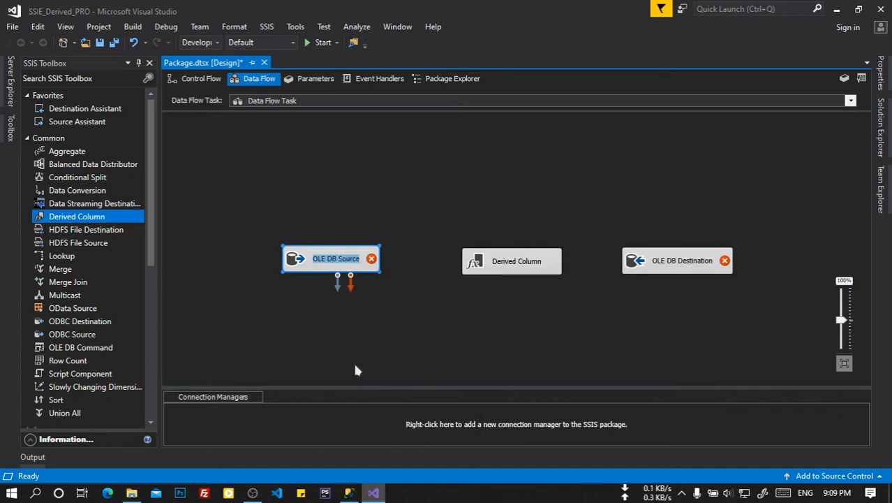
pyautogui.write('SRC_')
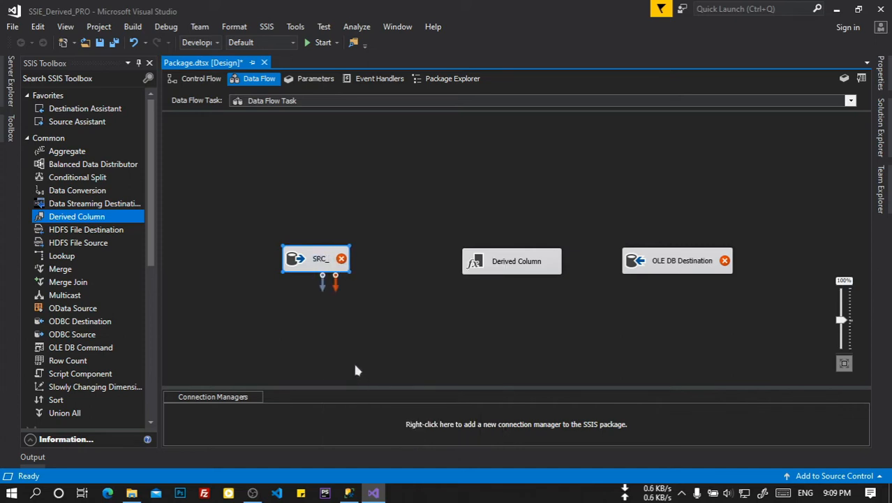
pyautogui.write('EMP')
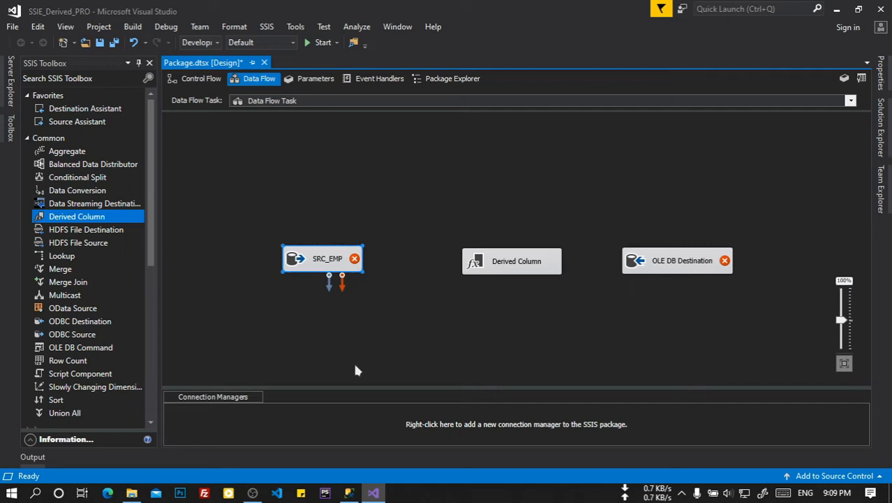
# Rename the OLE DB Destination in the data flow as SRC_DESC
pyautogui.rightClick(677, 262)
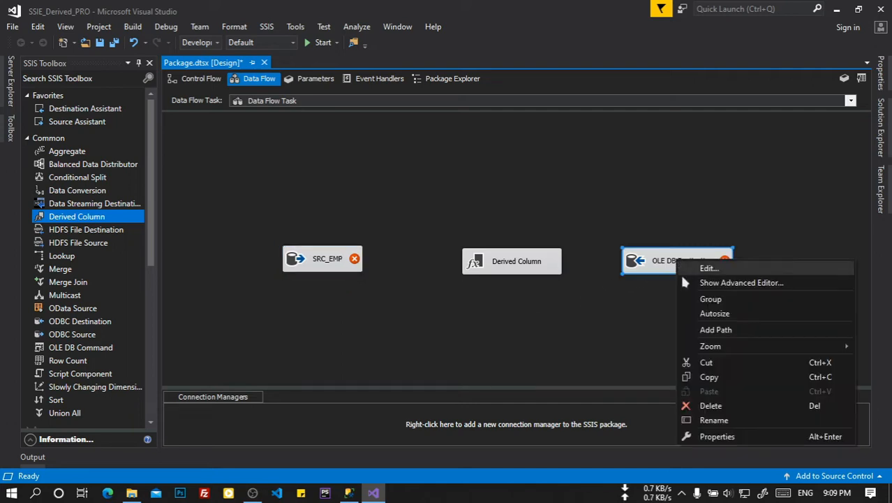
pyautogui.click(717, 418)
pyautogui.write('S')
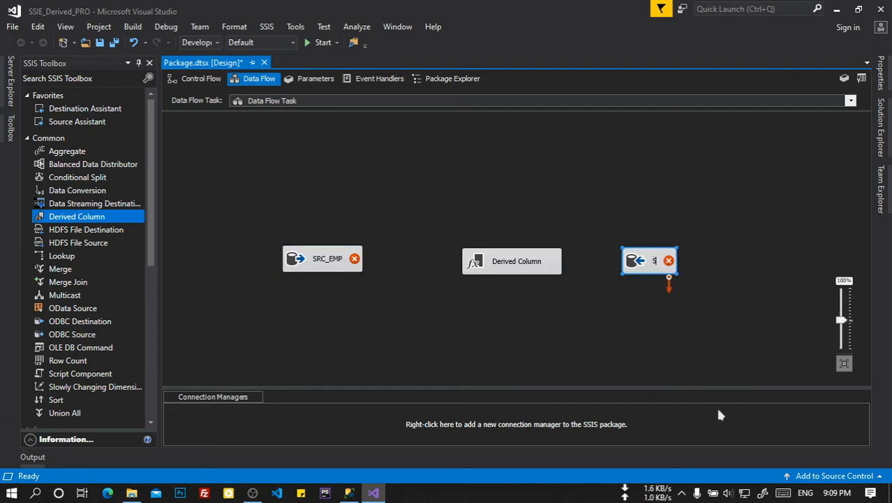
pyautogui.write('RC_DESC')
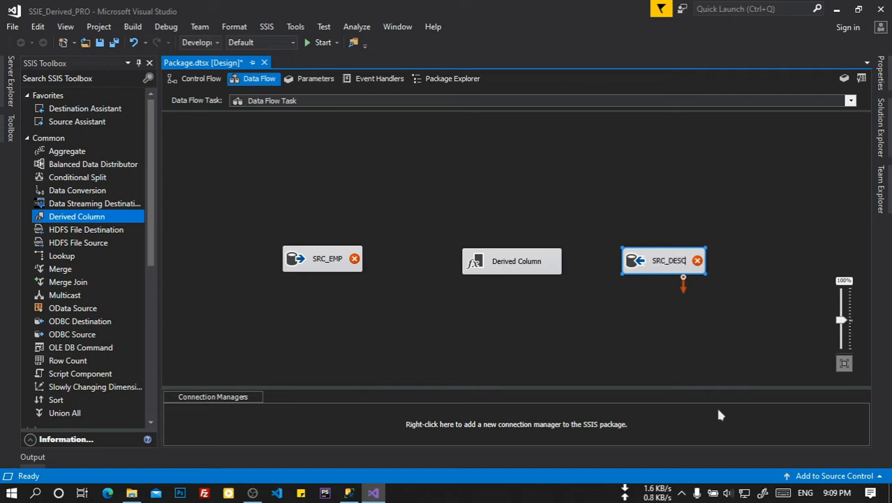
pyautogui.press('Return')
pyautogui.click(528, 342)
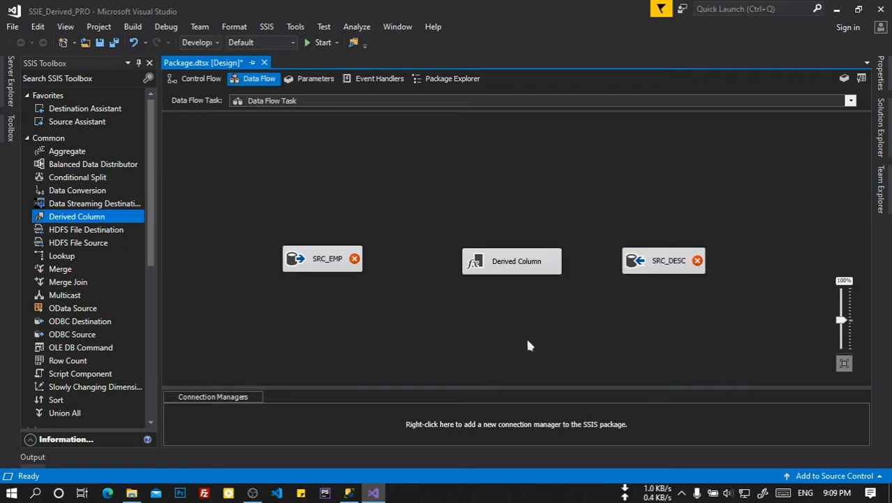
# Start a new OLE DB connection, then copy the server name from the Connect to Server dialog in SQL Server Management Studio
pyautogui.rightClick(412, 430)
pyautogui.click(458, 265)
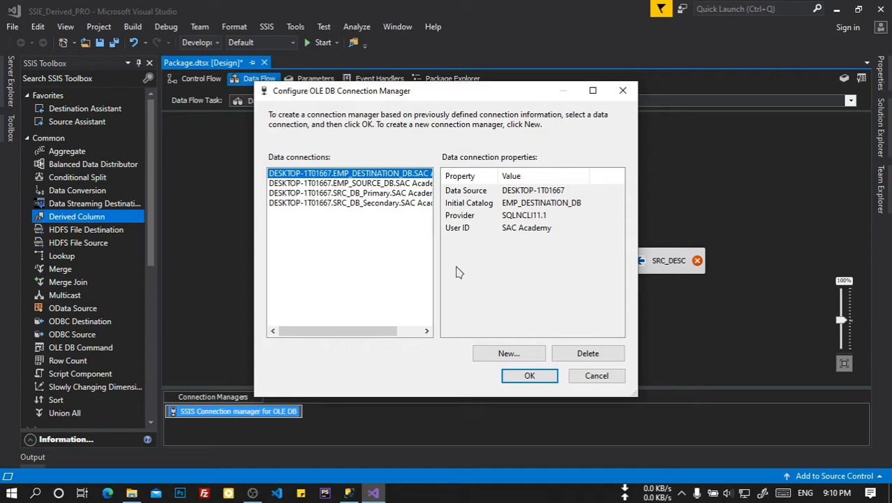
pyautogui.click(523, 358)
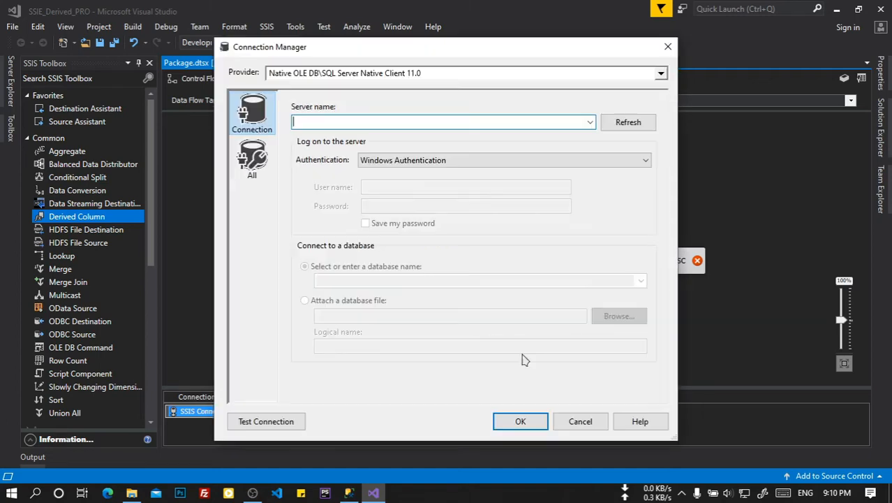
pyautogui.click(349, 493)
pyautogui.rightClick(84, 109)
pyautogui.click(119, 114)
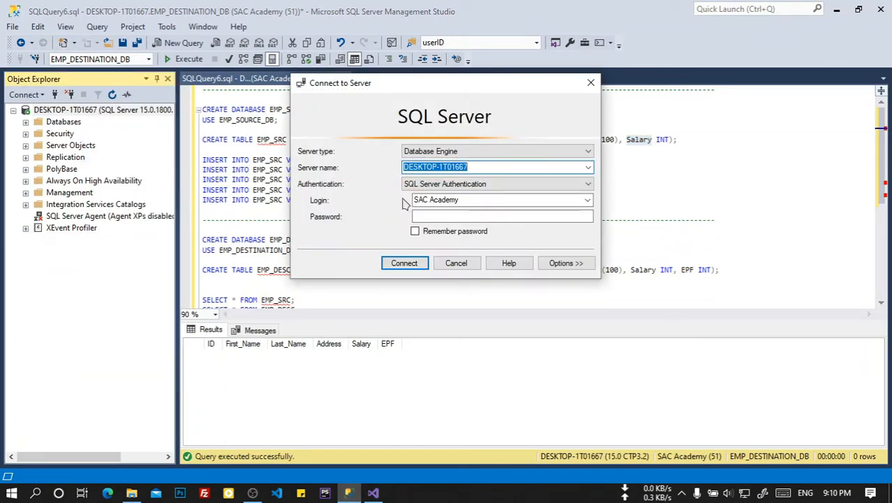
pyautogui.rightClick(458, 167)
pyautogui.click(489, 205)
pyautogui.click(457, 264)
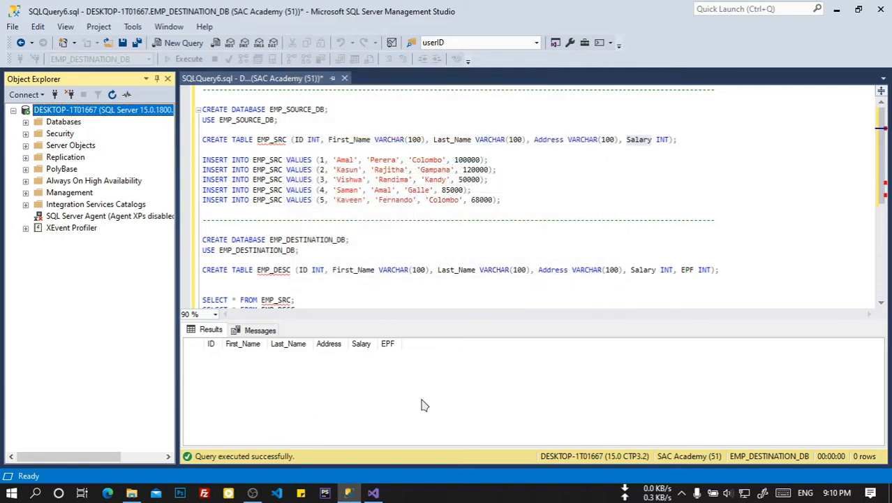
# Switch back to Visual Studio, set the new connection's server name to DESKTOP-1T01667, and choose SQL Server Authentication
pyautogui.click(373, 493)
pyautogui.rightClick(334, 122)
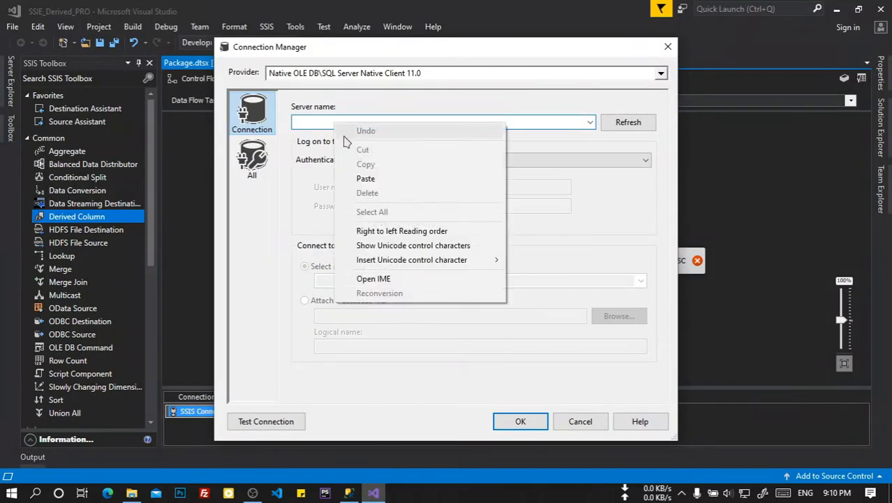
pyautogui.click(370, 178)
pyautogui.click(513, 163)
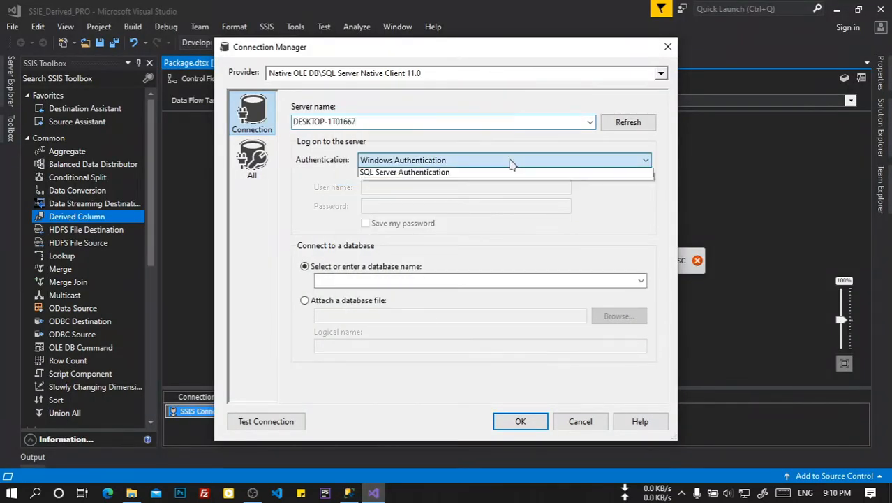
pyautogui.click(475, 183)
# Enter the SQL Server login's user name and password for the first connection
pyautogui.click(412, 187)
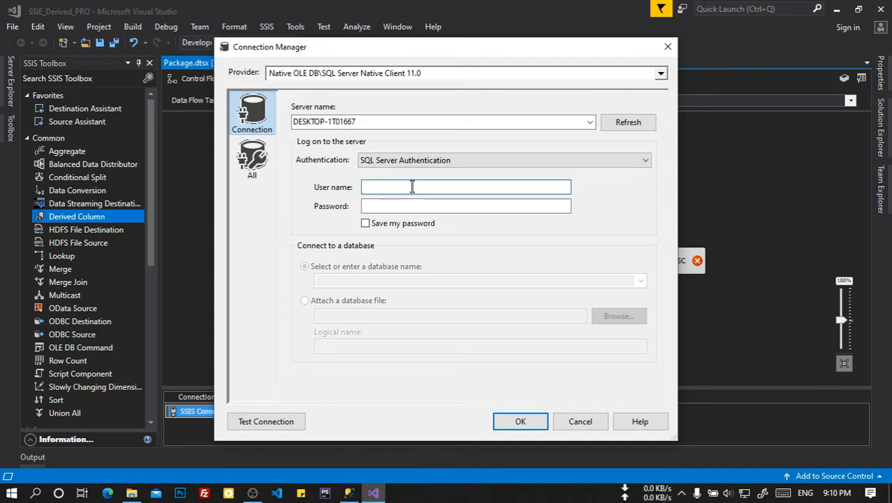
pyautogui.write('SAC')
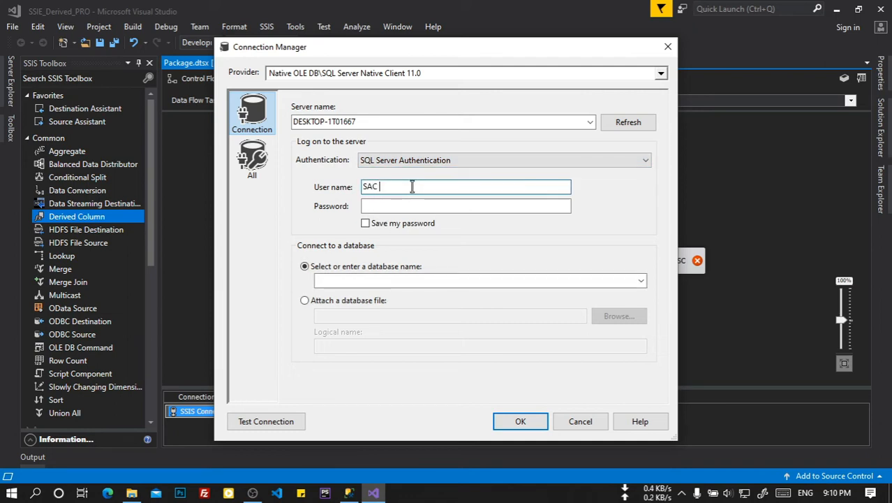
pyautogui.write(' Academy')
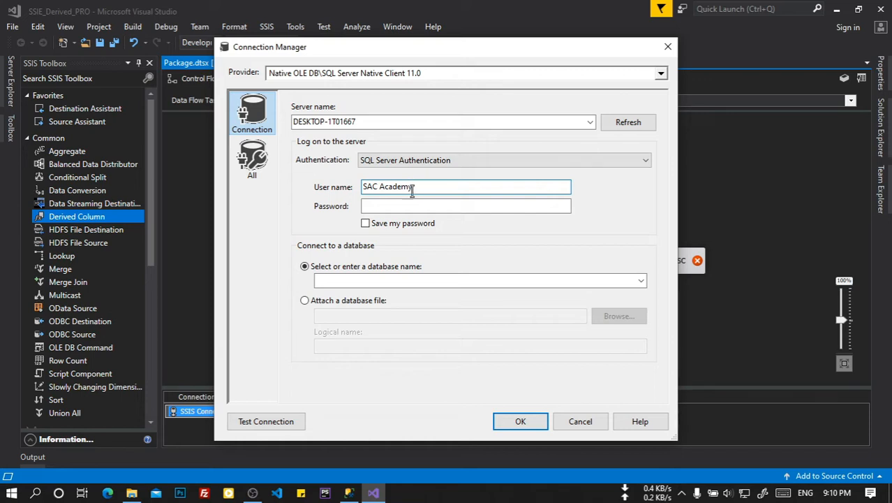
pyautogui.click(452, 205)
pyautogui.write('s•••••••••')
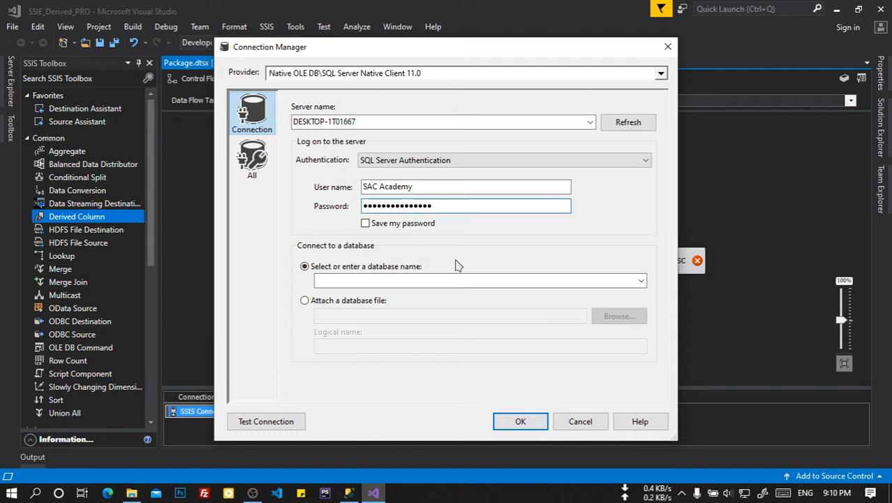
# Select EMP_SOURCE_DB as the connection's database and add the connection manager to the package
pyautogui.click(594, 280)
pyautogui.click(639, 282)
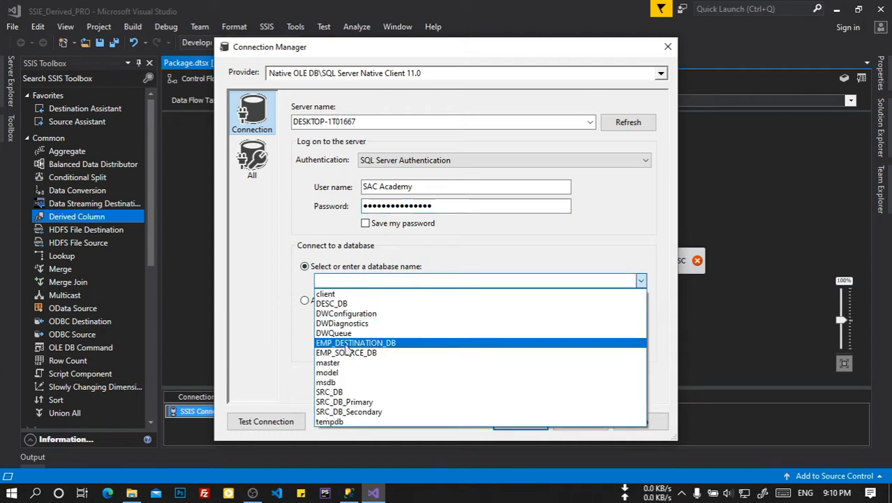
pyautogui.click(349, 353)
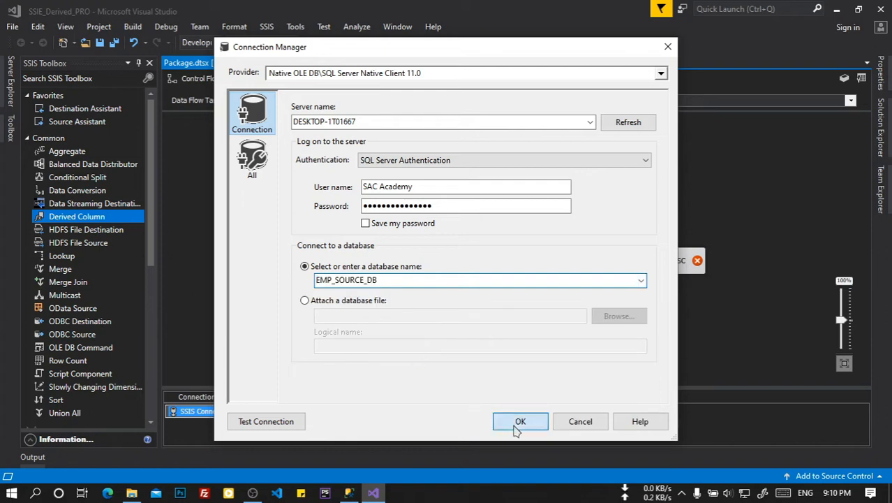
pyautogui.click(518, 421)
pyautogui.click(513, 377)
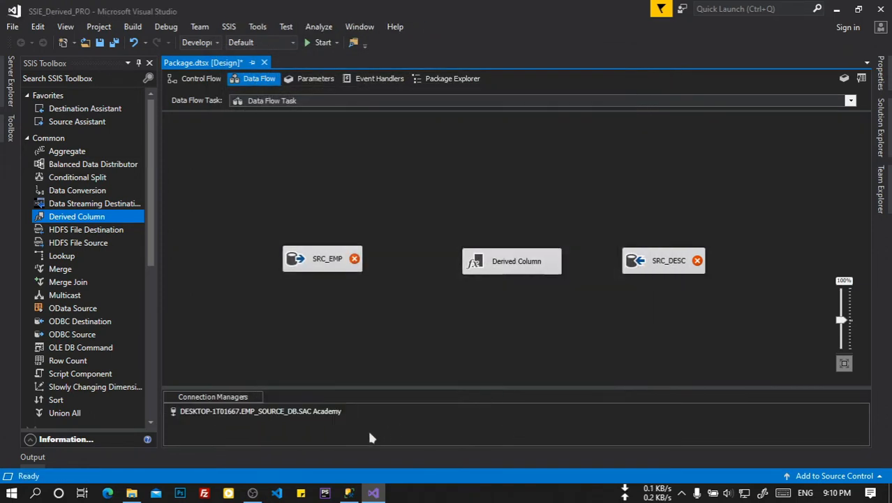
# Start a second new OLE DB connection with server name DESKTOP-1T01667 and SQL Server Authentication
pyautogui.rightClick(401, 419)
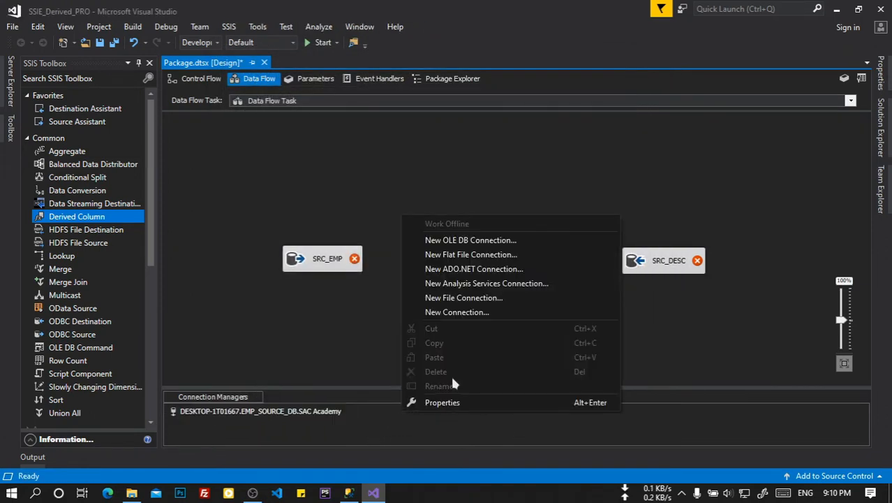
pyautogui.click(450, 239)
pyautogui.click(517, 356)
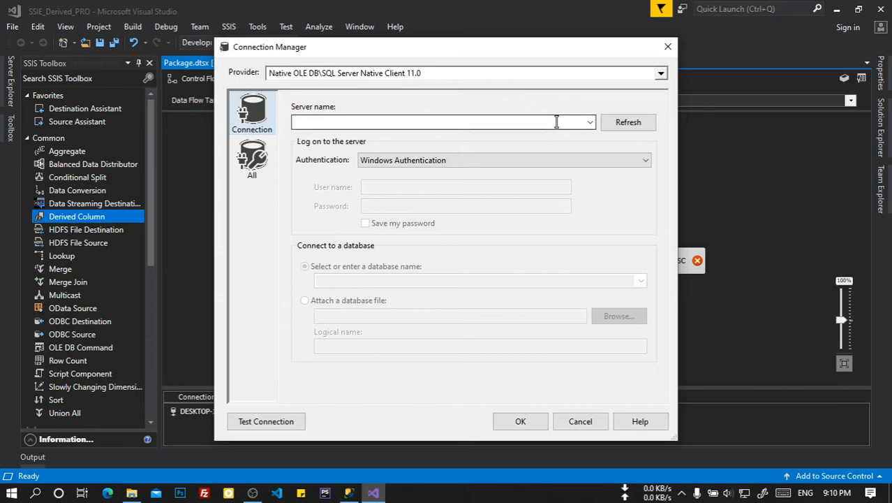
pyautogui.click(556, 122)
pyautogui.hotkey('ctrl', 'v')
pyautogui.click(578, 162)
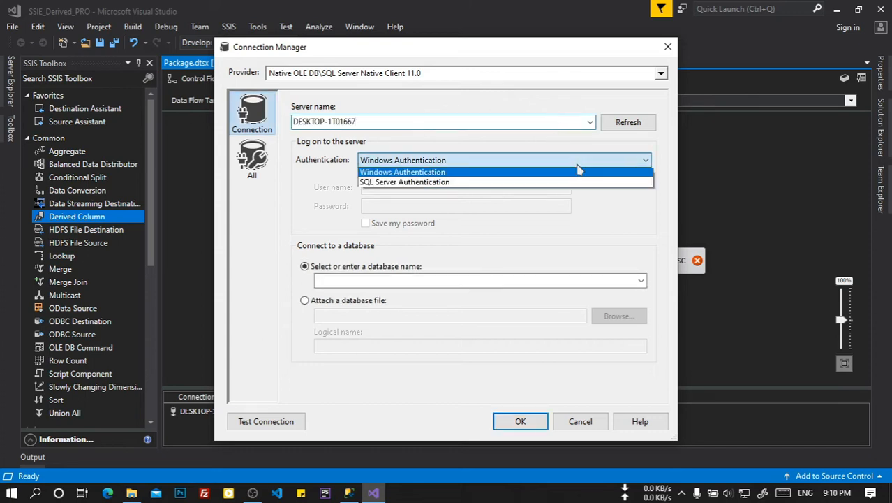
pyautogui.click(552, 182)
# Fill in the second connection's user name and password fields with the SQL Server login credentials
pyautogui.click(514, 183)
pyautogui.write('SA')
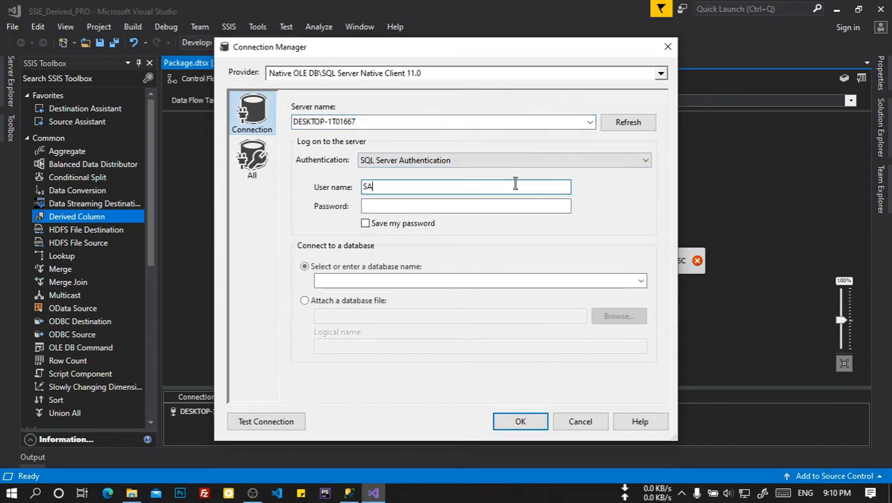
pyautogui.write('C Academy')
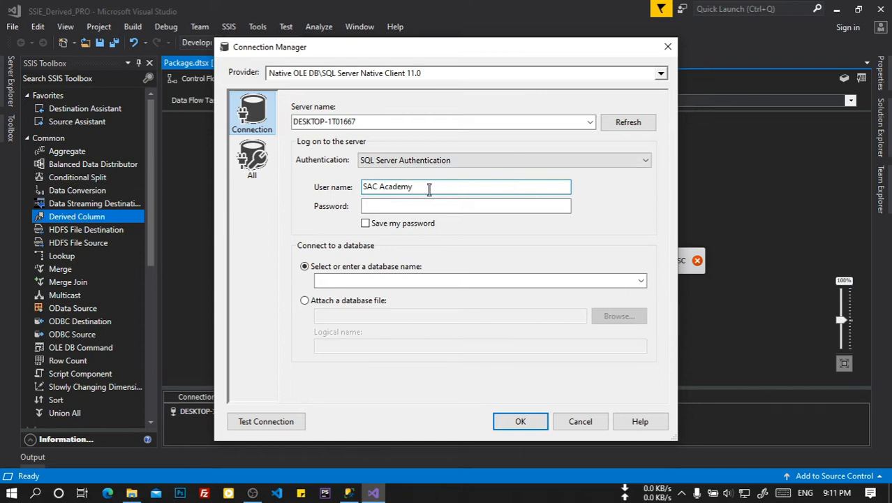
pyautogui.click(434, 207)
pyautogui.write('••••••')
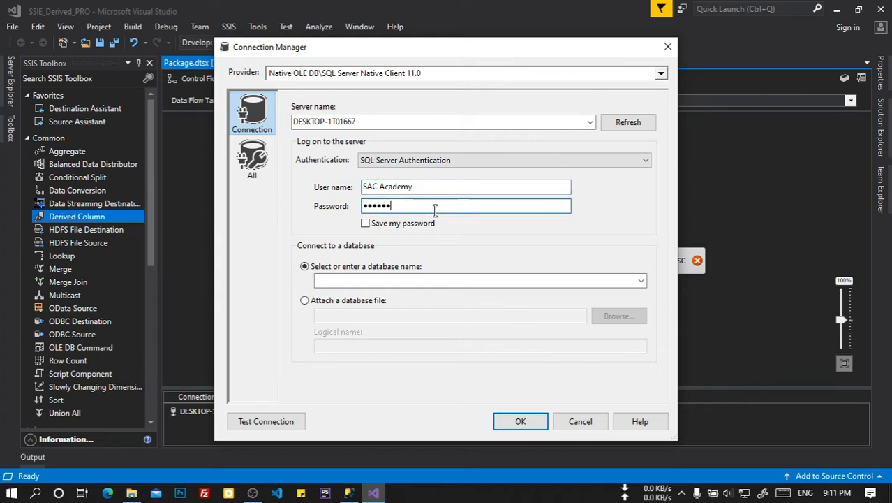
pyautogui.write('•••••')
# Choose EMP_DESTINATION_DB as the second connection's database and add this connection manager to the package
pyautogui.click(641, 280)
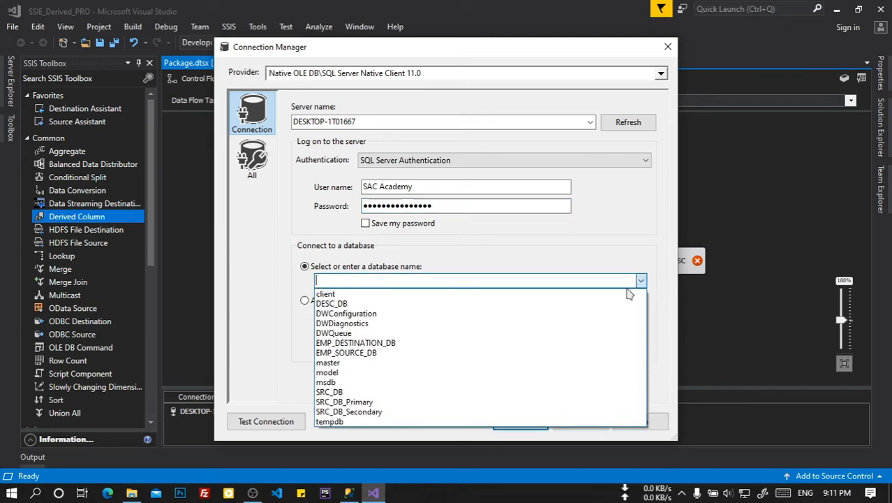
pyautogui.click(428, 343)
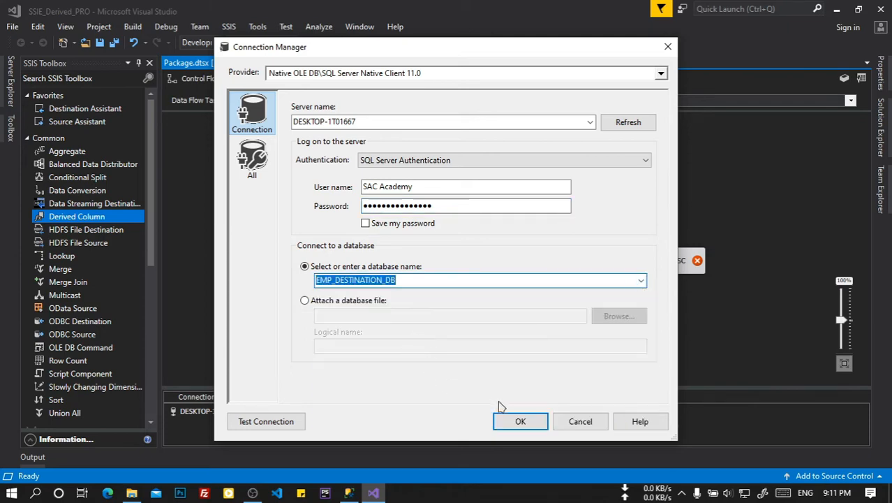
pyautogui.click(517, 420)
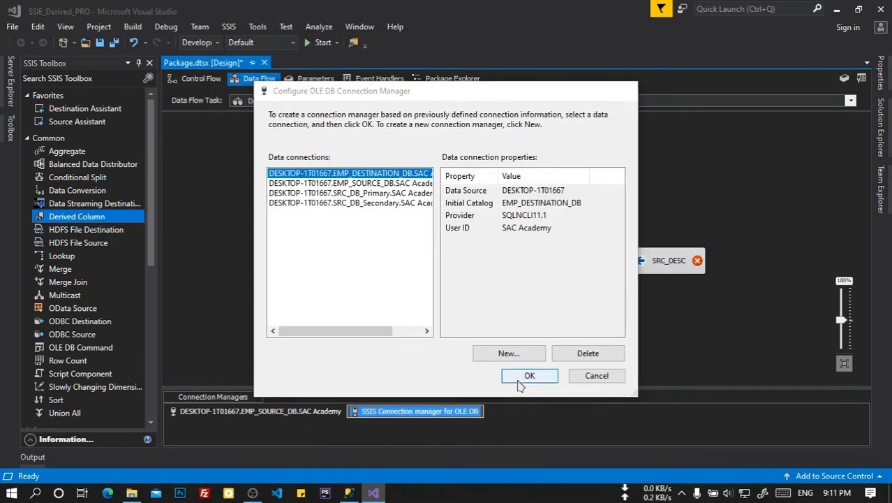
pyautogui.click(524, 378)
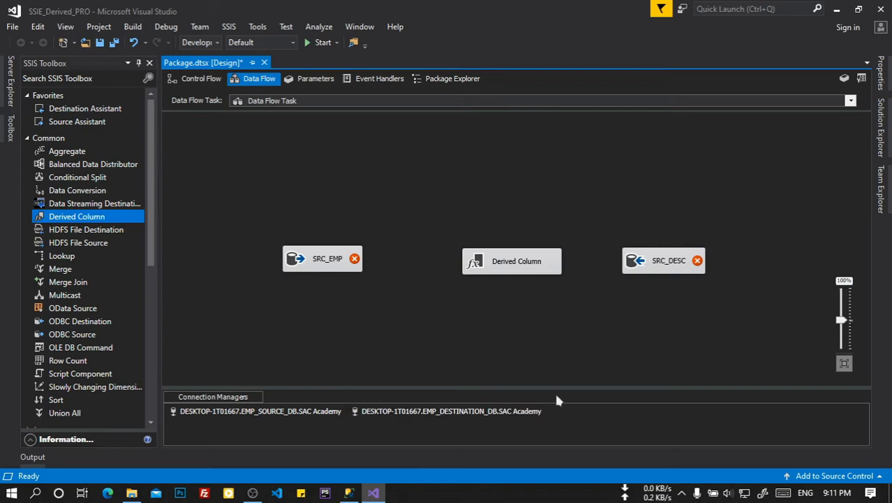
# Edit the SRC_EMP source and set its OLE DB connection manager to the EMP_SOURCE_DB connection
pyautogui.click(339, 269)
pyautogui.rightClick(339, 269)
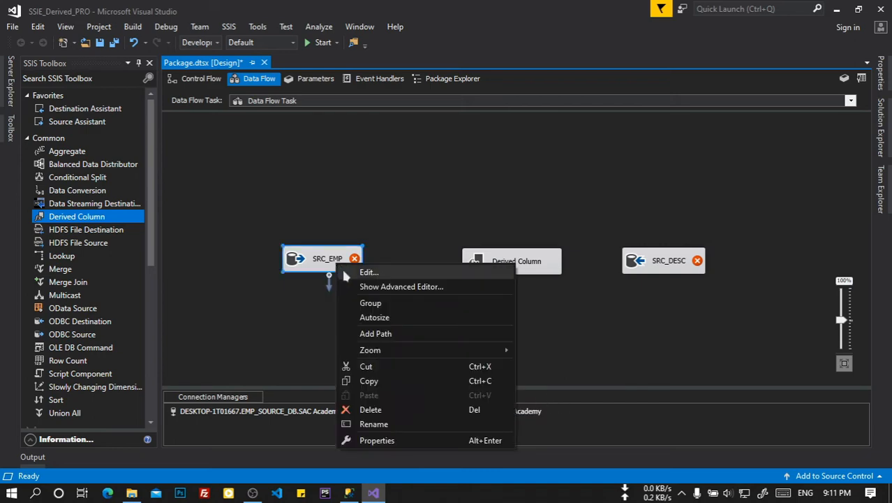
pyautogui.click(358, 274)
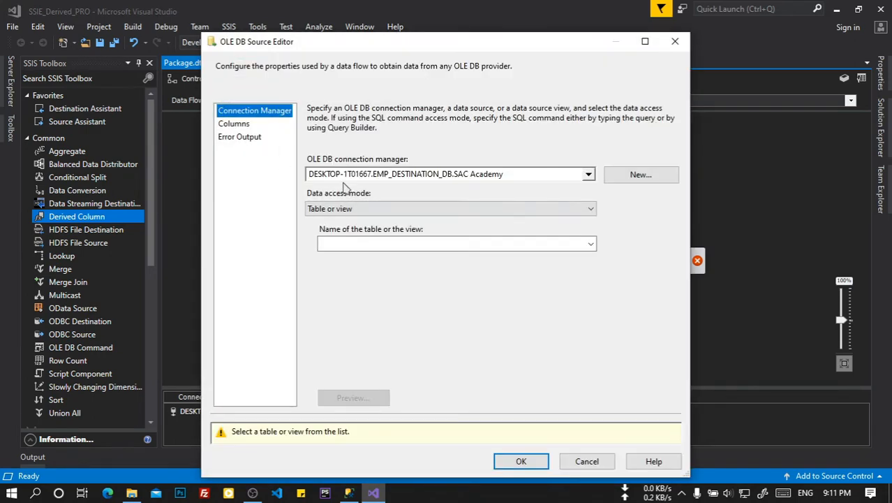
pyautogui.click(353, 180)
pyautogui.click(433, 211)
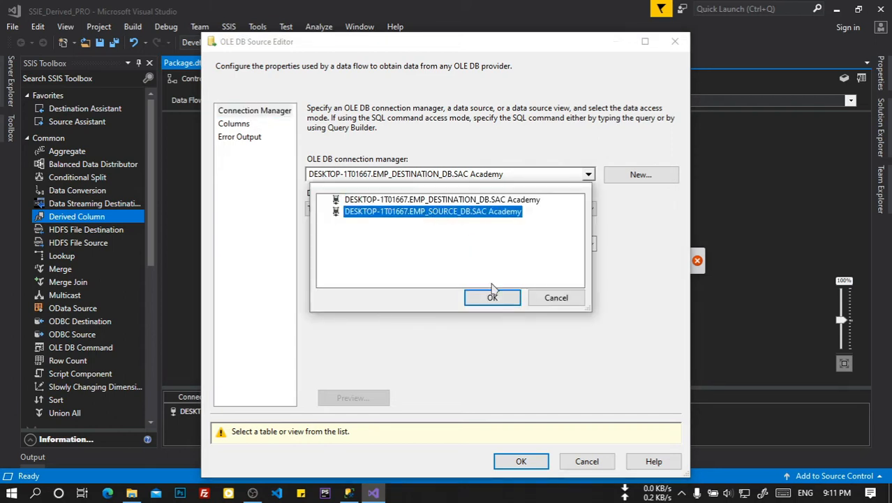
pyautogui.click(492, 297)
# Set the source's data access mode to Table or view with table [dbo].[EMP_SRC], and confirm the source settings
pyautogui.click(505, 211)
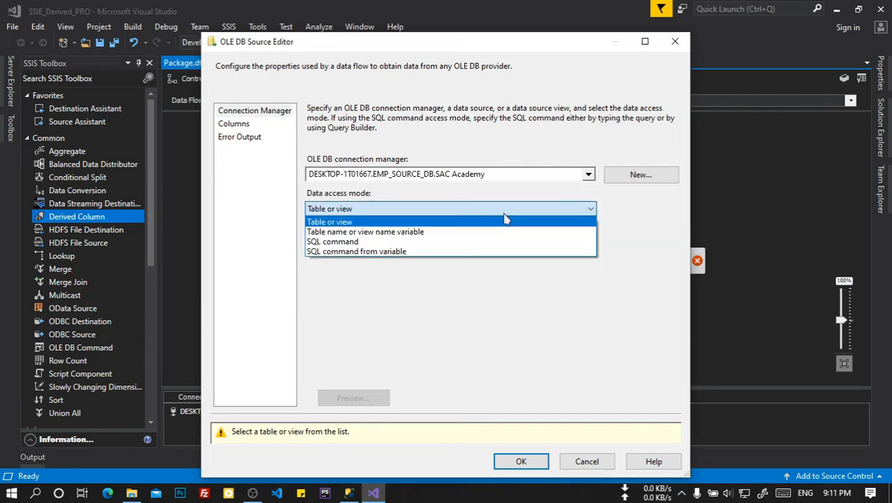
pyautogui.click(493, 222)
pyautogui.click(502, 244)
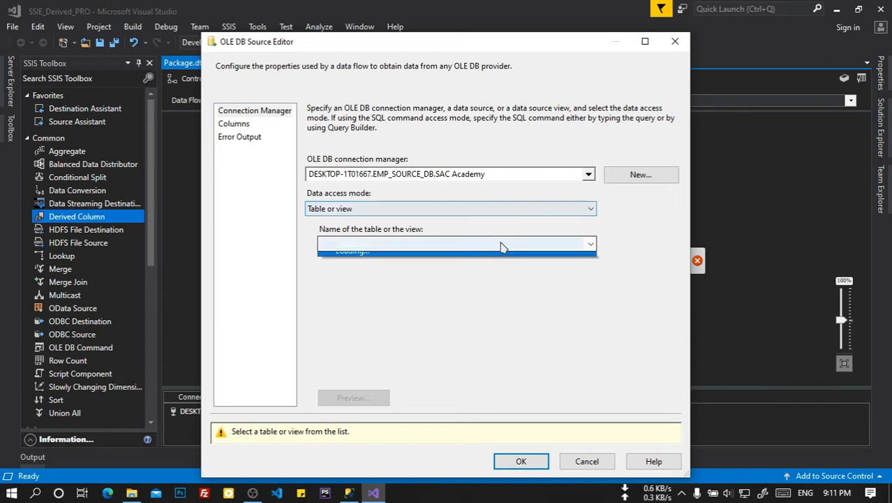
pyautogui.click(459, 260)
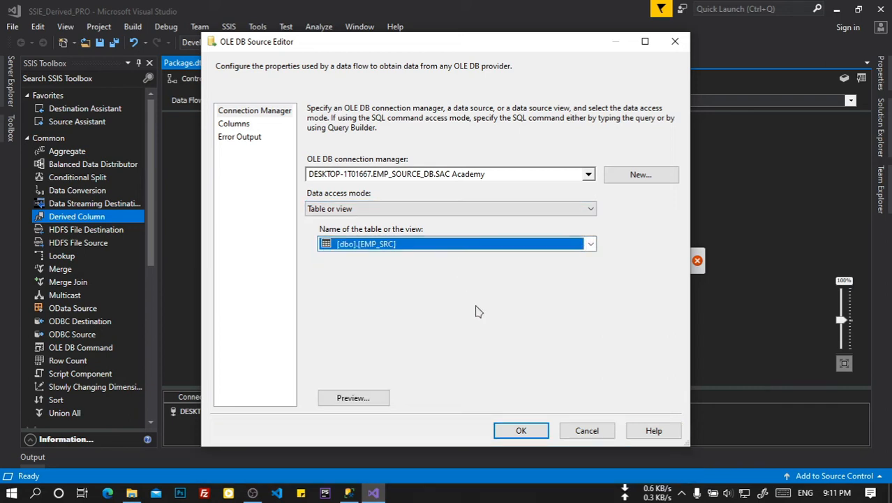
pyautogui.click(532, 429)
# Connect the data output of SRC_EMP to the Derived Column transformation
pyautogui.click(363, 304)
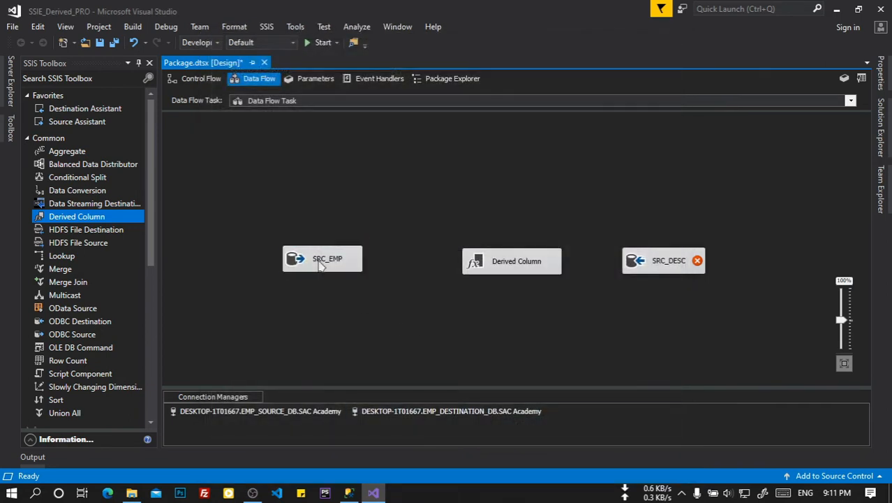
pyautogui.click(321, 264)
pyautogui.moveTo(329, 280); pyautogui.dragTo(483, 265)
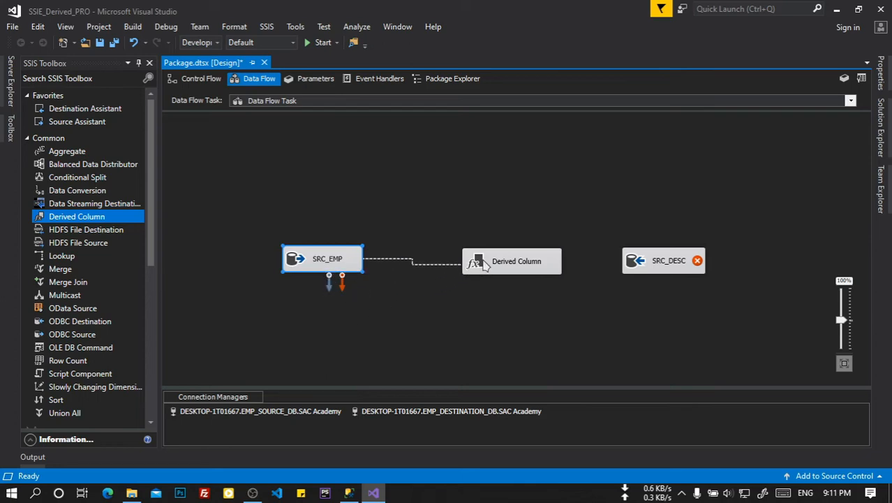
pyautogui.click(487, 265)
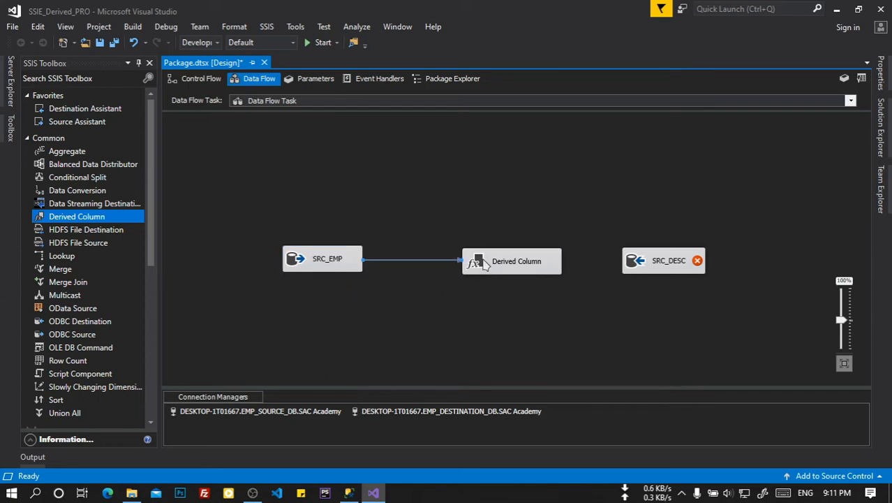
# Edit the Derived Column transformation and define an entry that is added as a new column named EPF
pyautogui.rightClick(542, 264)
pyautogui.click(552, 263)
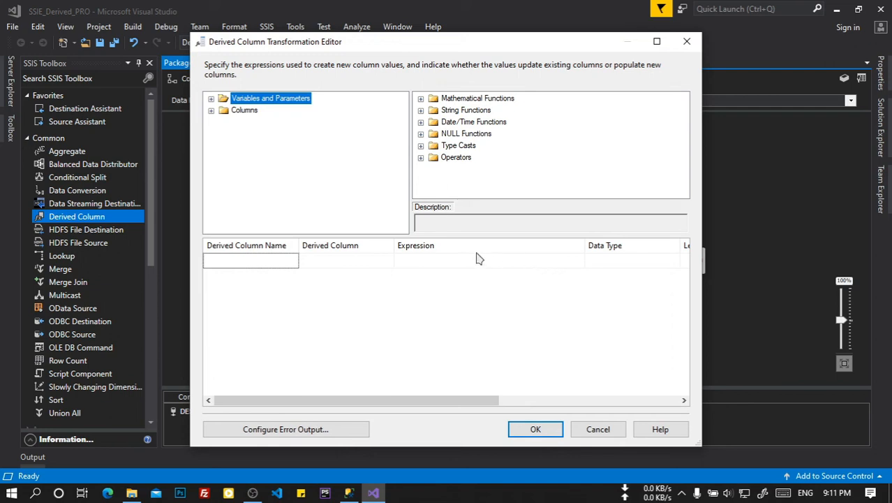
pyautogui.click(285, 259)
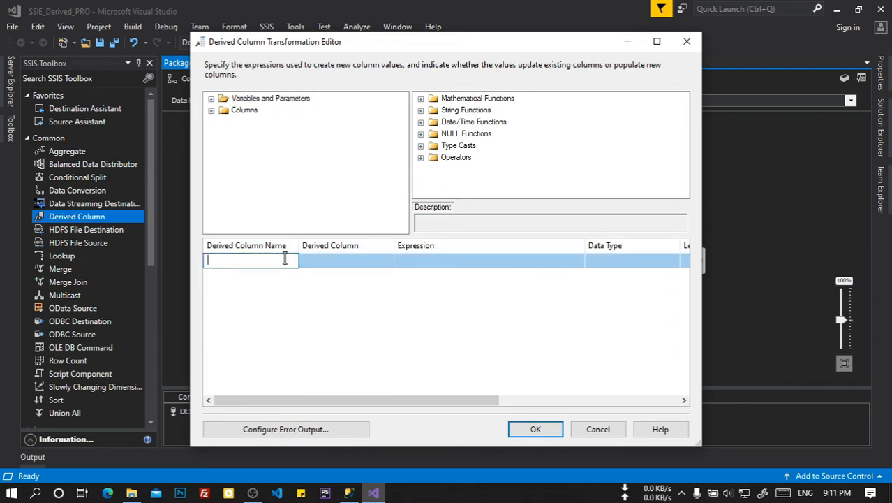
pyautogui.click(362, 260)
pyautogui.click(388, 261)
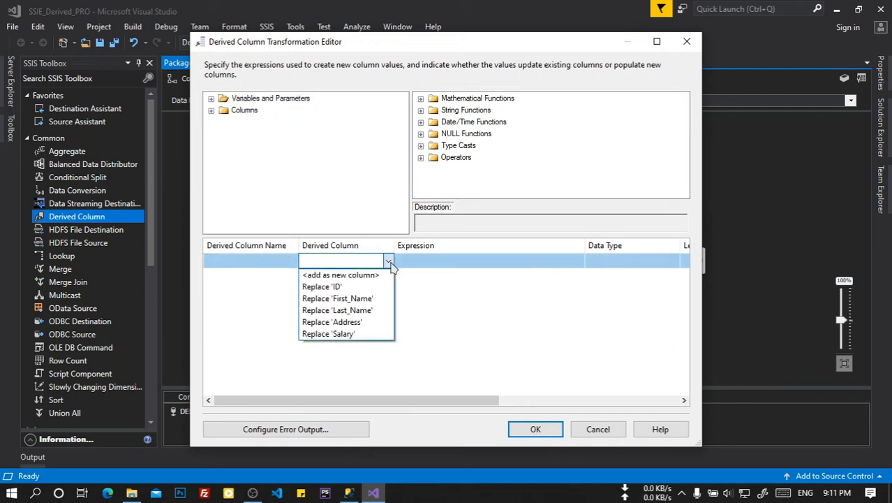
pyautogui.click(375, 276)
pyautogui.click(276, 260)
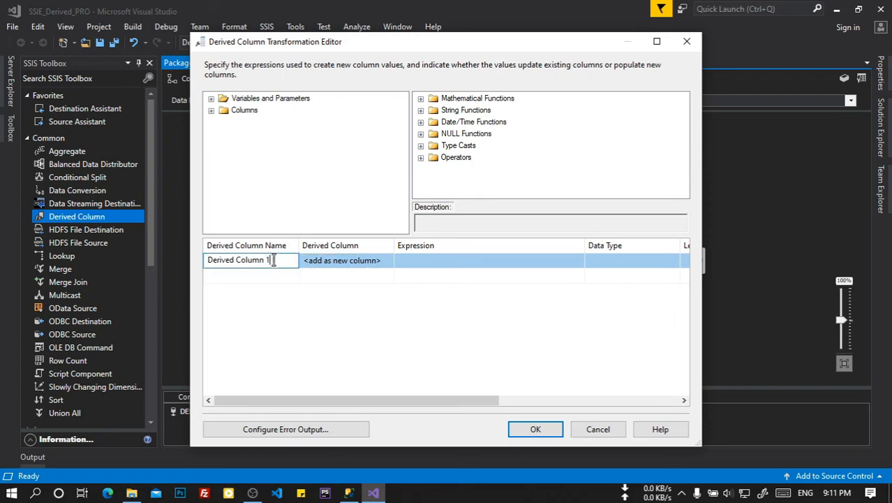
pyautogui.moveTo(276, 260); pyautogui.dragTo(169, 257)
pyautogui.write('EPF')
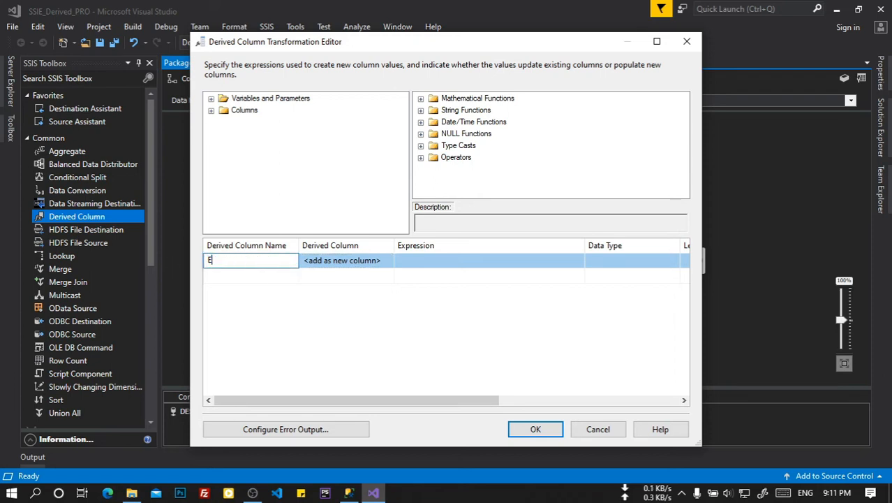
# Check the Salary column name in SQL Server Management Studio, set the EPF expression in Visual Studio to Salary*10/100, and confirm the transformation
pyautogui.click(416, 261)
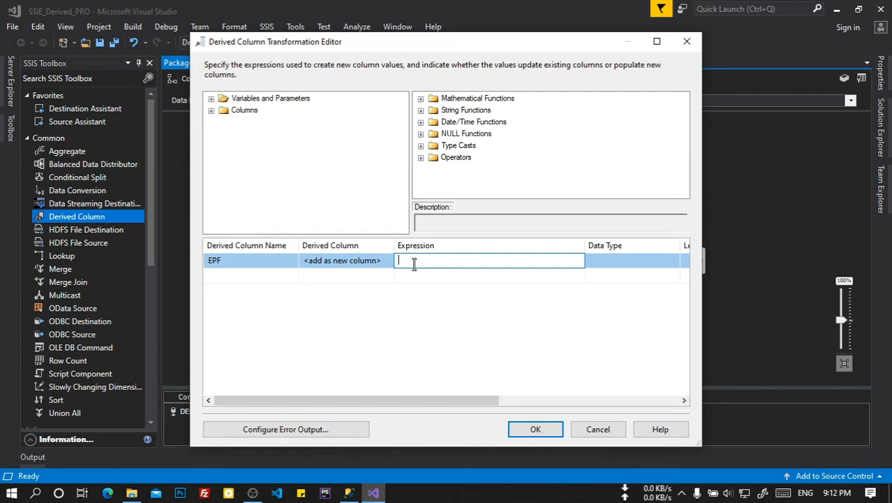
pyautogui.click(349, 493)
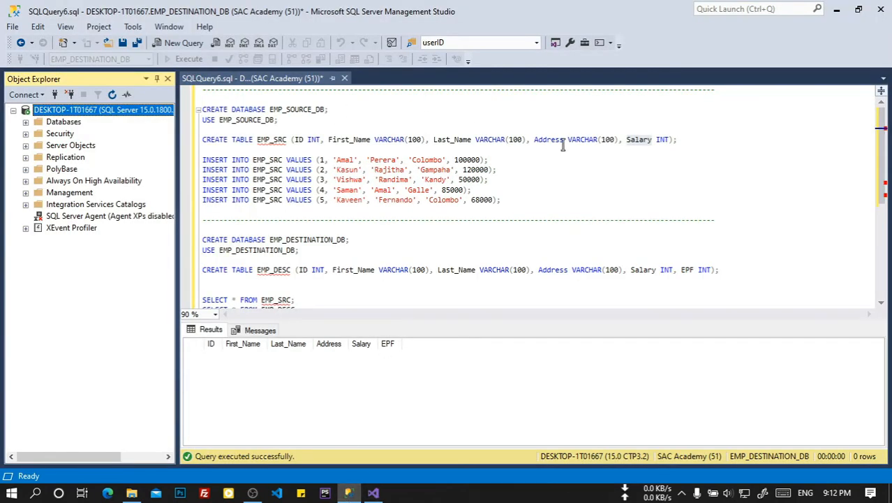
pyautogui.doubleClick(640, 140)
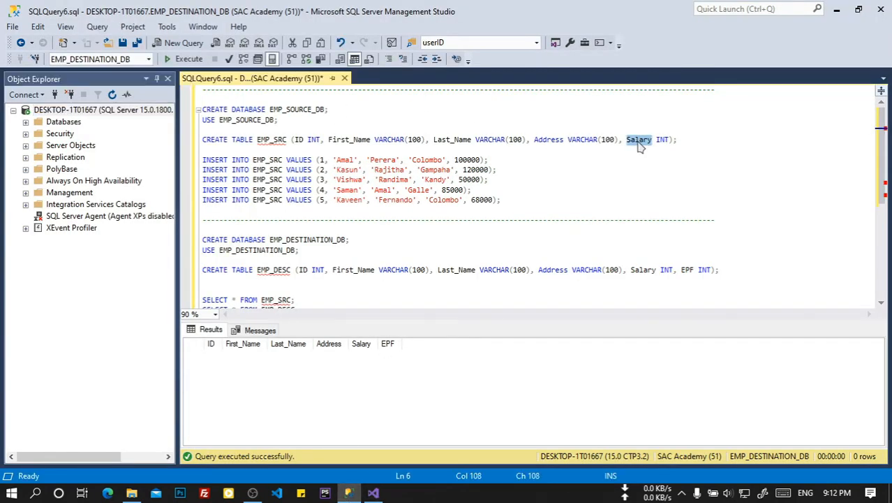
pyautogui.click(837, 9)
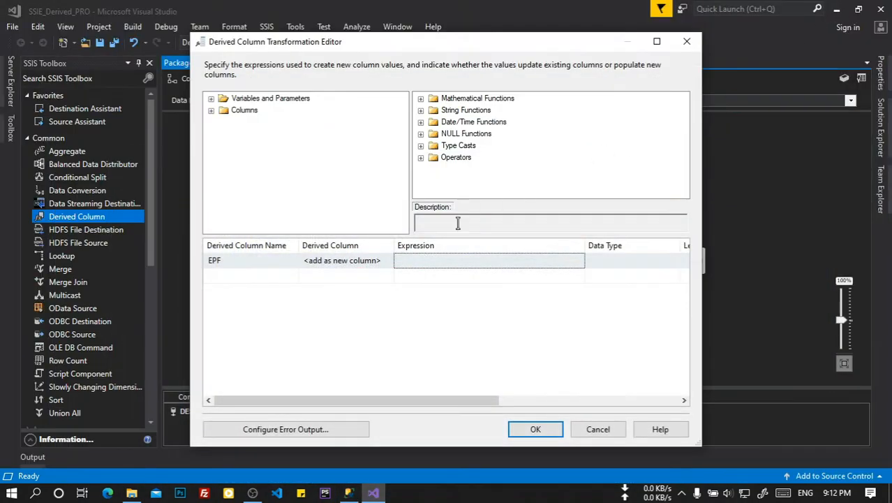
pyautogui.click(412, 262)
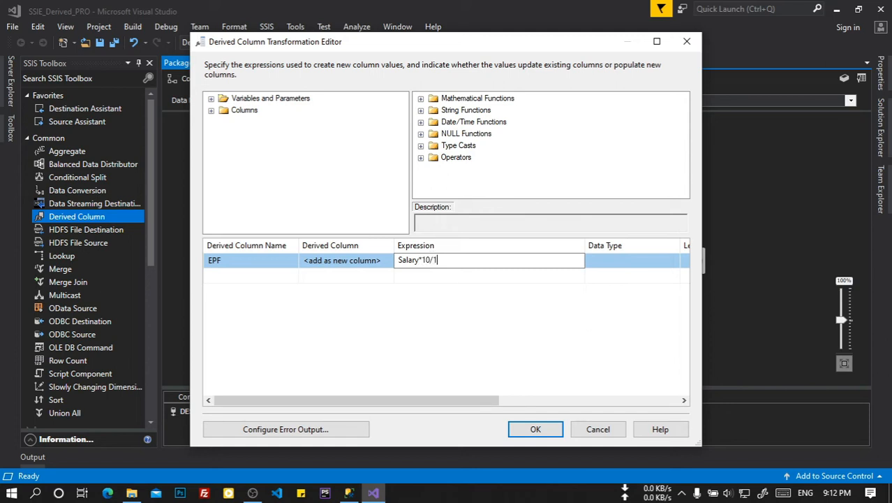
pyautogui.click(508, 297)
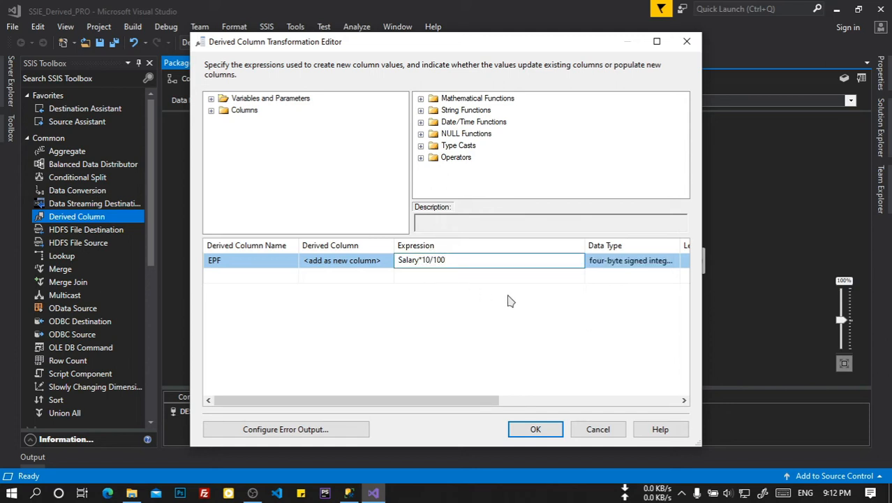
pyautogui.click(522, 431)
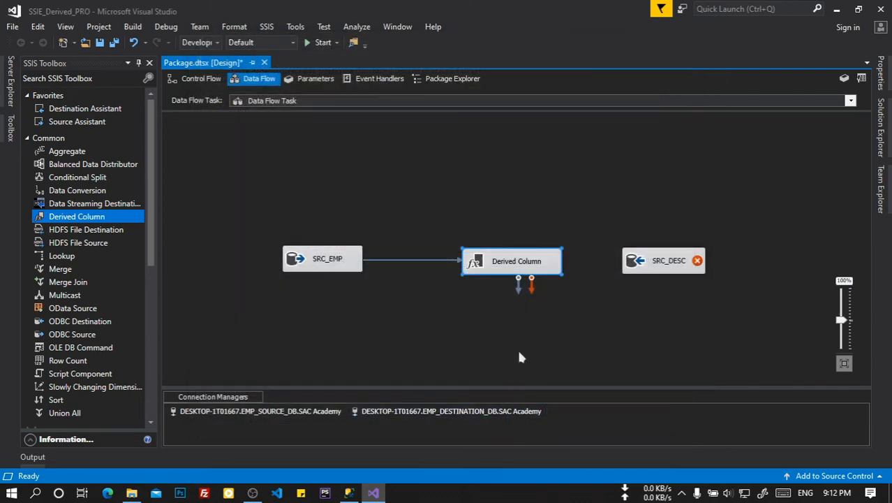
# Connect Derived Column's data output to SRC_DESC and point that destination to table [dbo].[EMP_DESC] through the EMP_DESTINATION_DB connection
pyautogui.click(528, 274)
pyautogui.moveTo(518, 283); pyautogui.dragTo(644, 272)
pyautogui.rightClick(645, 271)
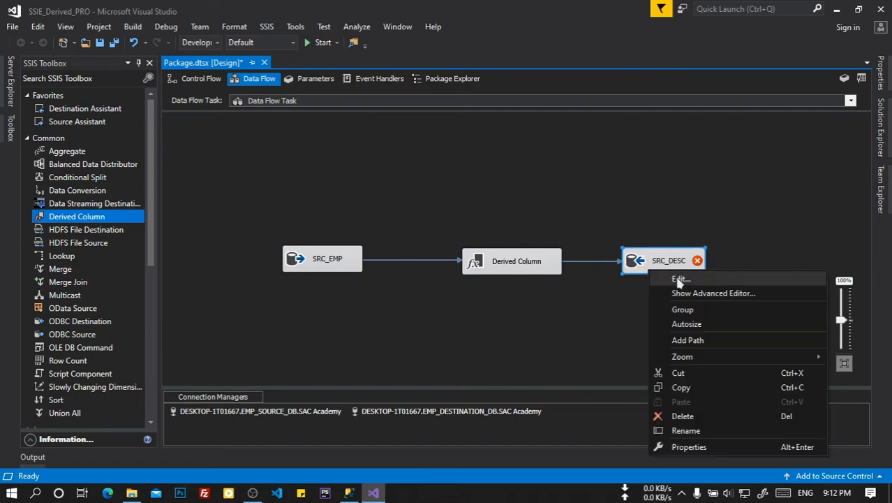
pyautogui.click(672, 278)
pyautogui.click(465, 174)
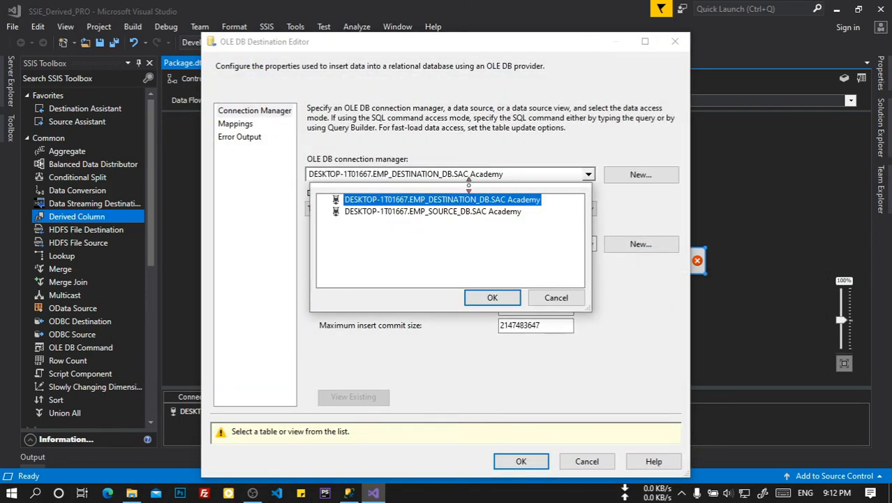
pyautogui.click(492, 298)
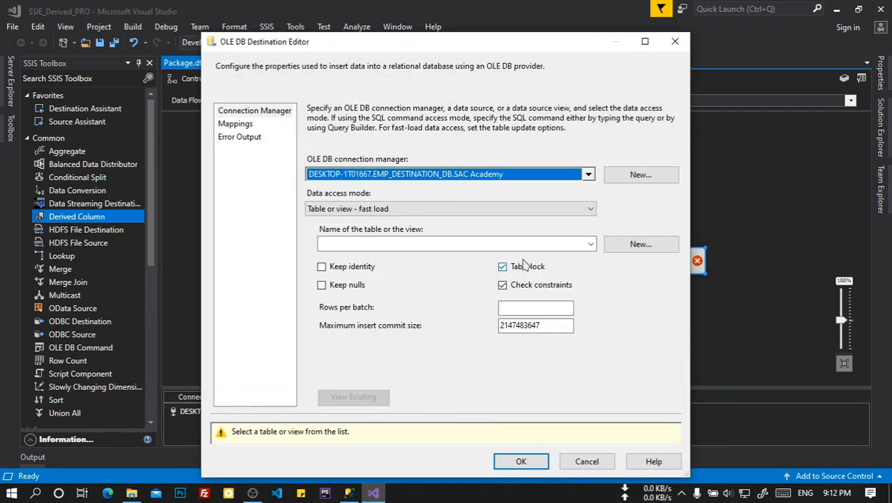
pyautogui.click(591, 243)
pyautogui.click(584, 258)
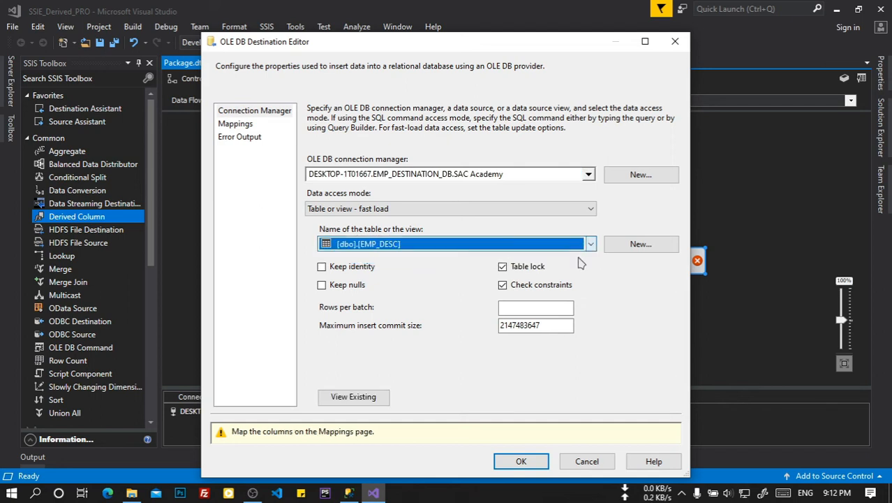
# Review the column mappings, map input column EPF to destination column EPF, and confirm the destination settings
pyautogui.click(225, 125)
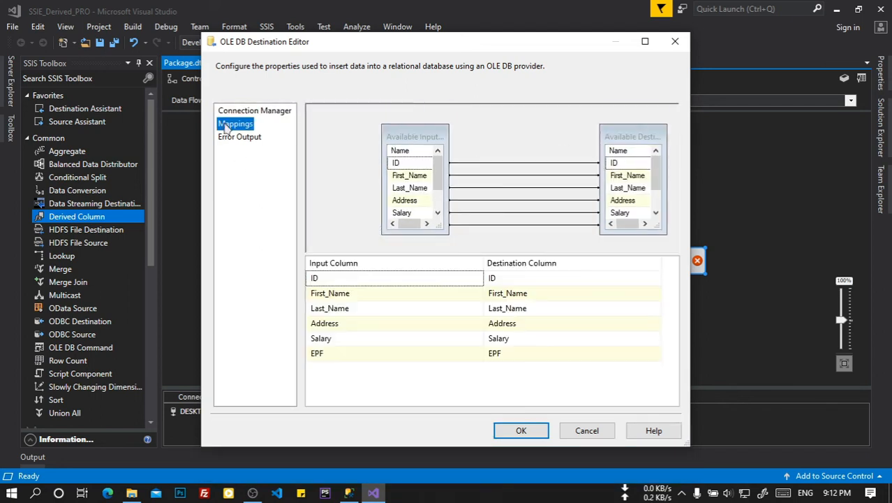
pyautogui.scroll(-1, 405, 191)
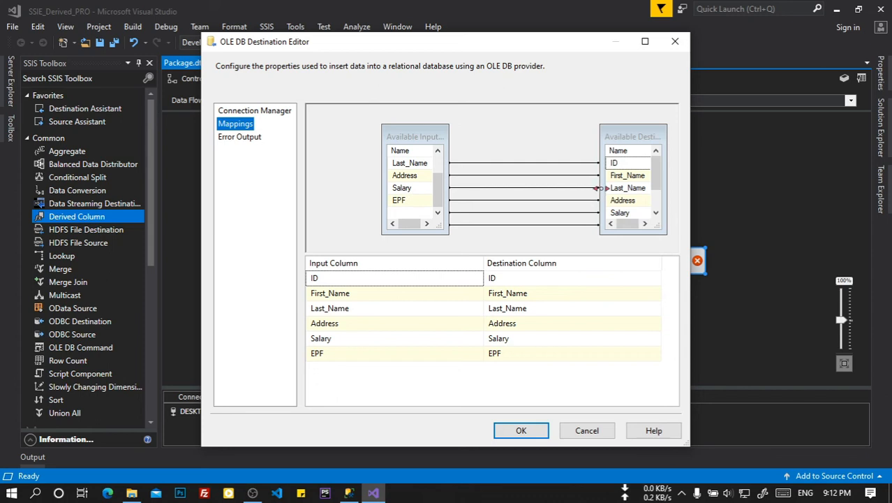
pyautogui.scroll(-1, 638, 202)
pyautogui.click(371, 354)
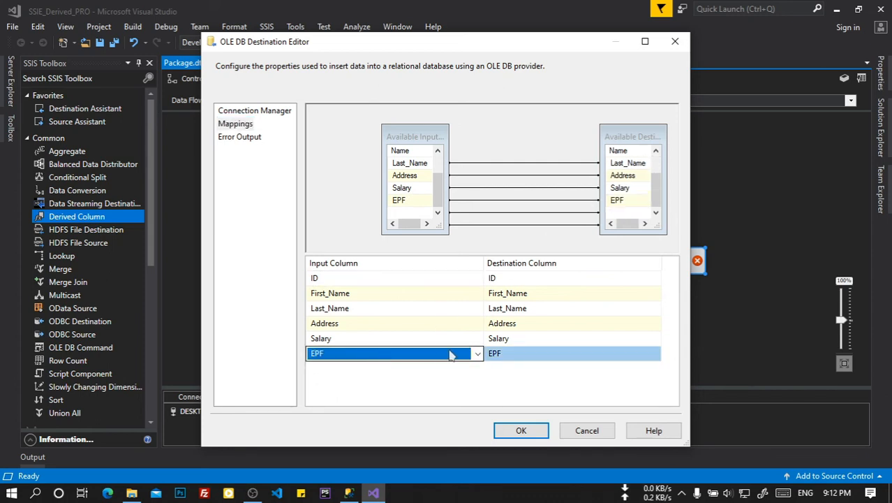
pyautogui.click(477, 355)
pyautogui.click(424, 380)
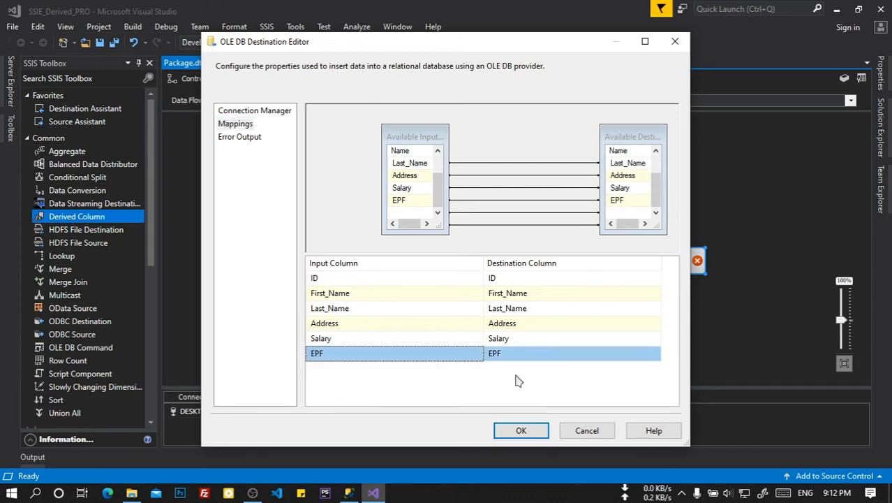
pyautogui.click(521, 430)
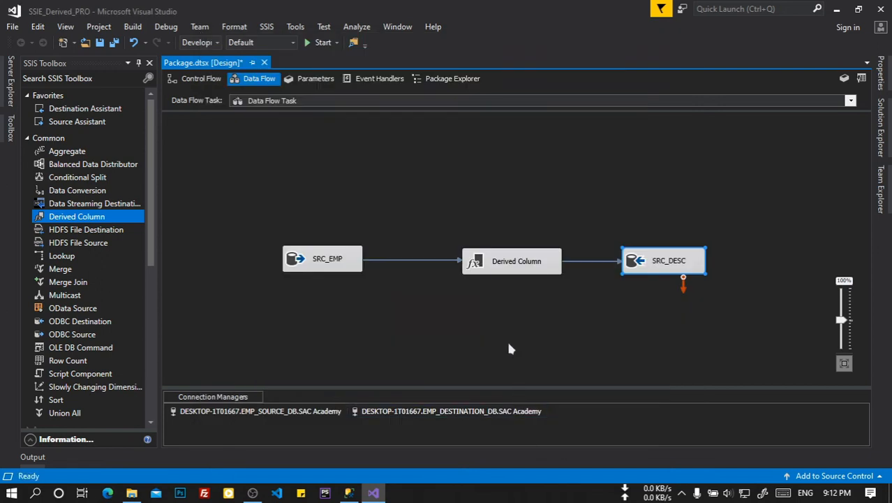
# Run the SSIS package to load the employee rows into the destination
pyautogui.click(431, 349)
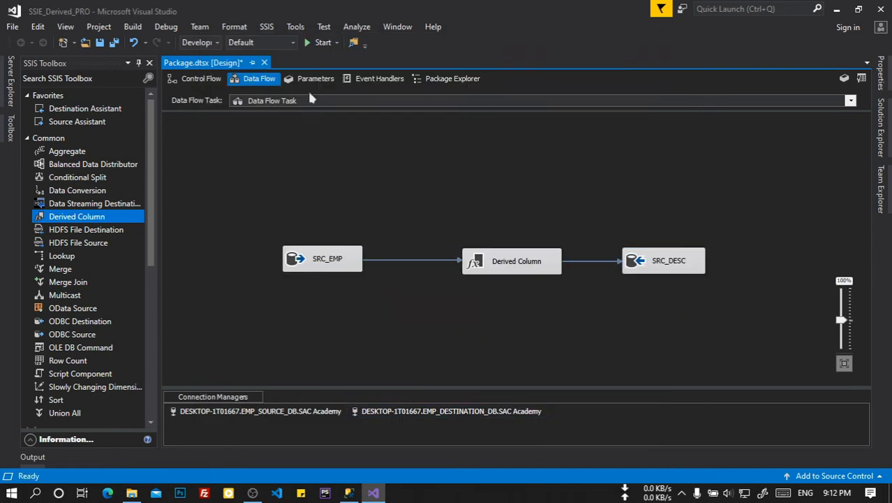
pyautogui.click(308, 42)
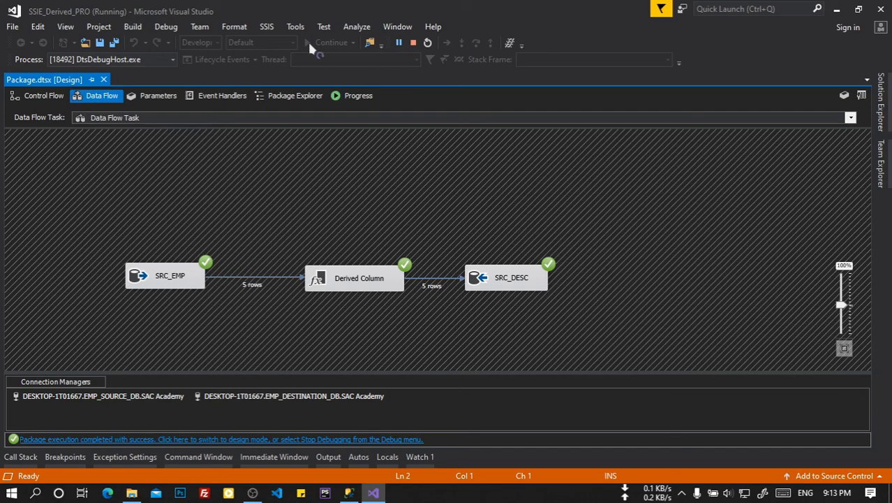
# Switch to SQL Server Management Studio and execute only the USE EMP_DESTINATION_DB; statement of the script
pyautogui.click(349, 493)
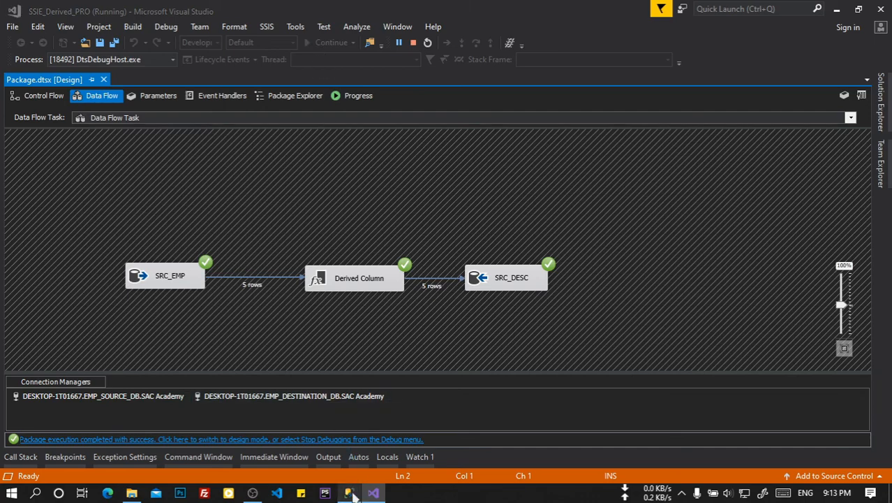
pyautogui.scroll(-2, 306, 279)
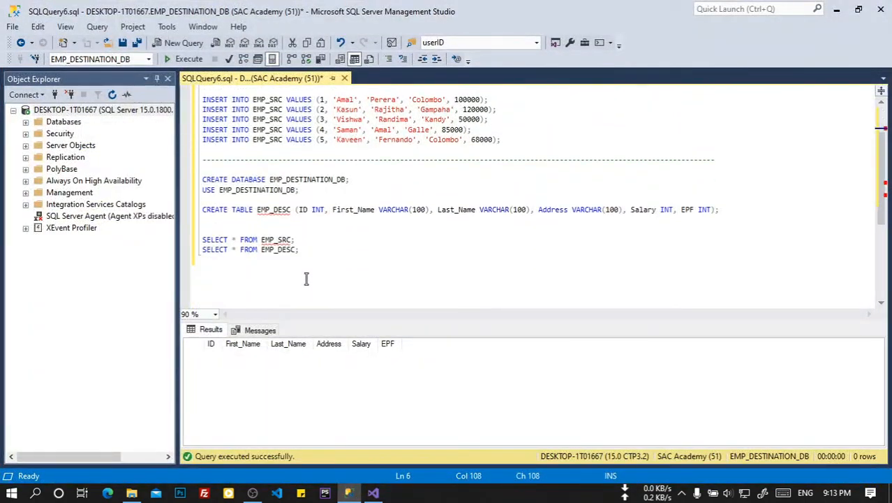
pyautogui.moveTo(305, 197); pyautogui.dragTo(153, 184)
pyautogui.click(295, 203)
pyautogui.moveTo(300, 190); pyautogui.dragTo(202, 190)
pyautogui.click(185, 59)
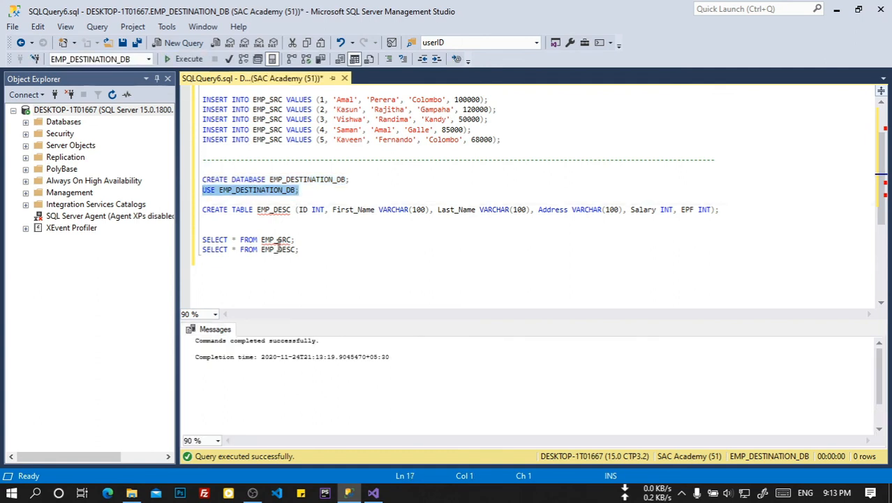
# Execute SELECT * FROM EMP_DESC; and examine the EPF value of each loaded employee row against its salary
pyautogui.moveTo(314, 250); pyautogui.dragTo(201, 252)
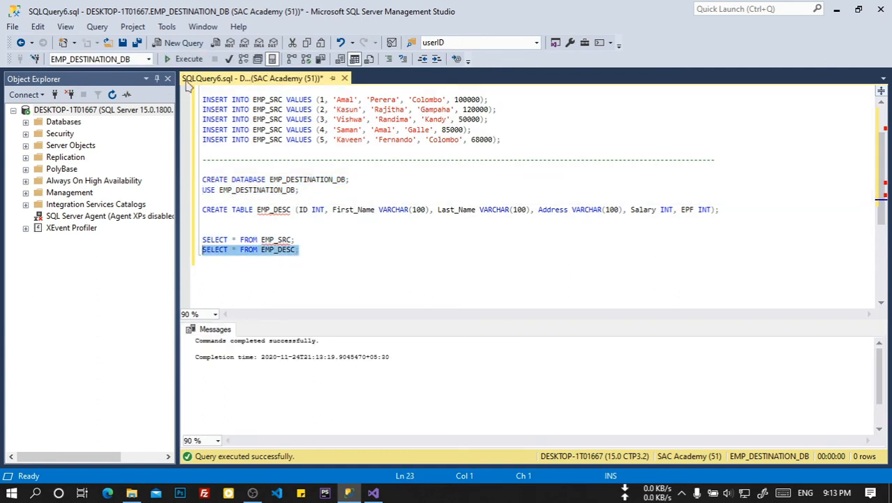
pyautogui.click(185, 59)
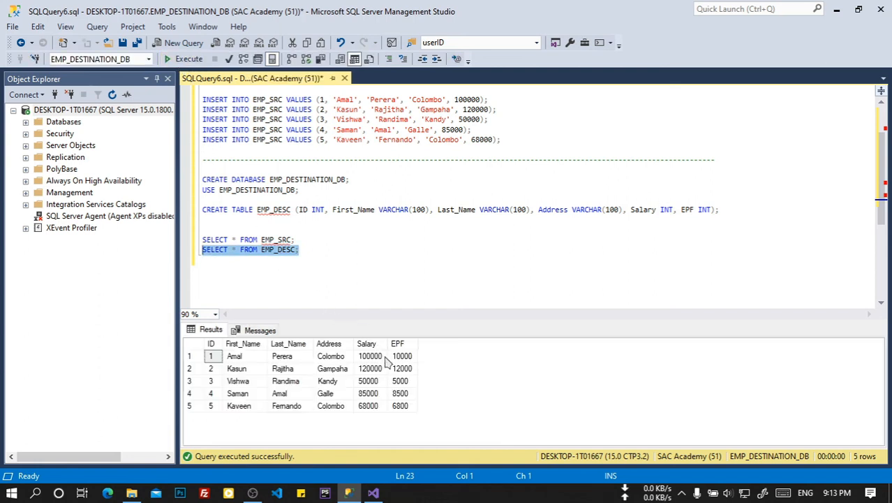
pyautogui.click(408, 357)
pyautogui.click(409, 368)
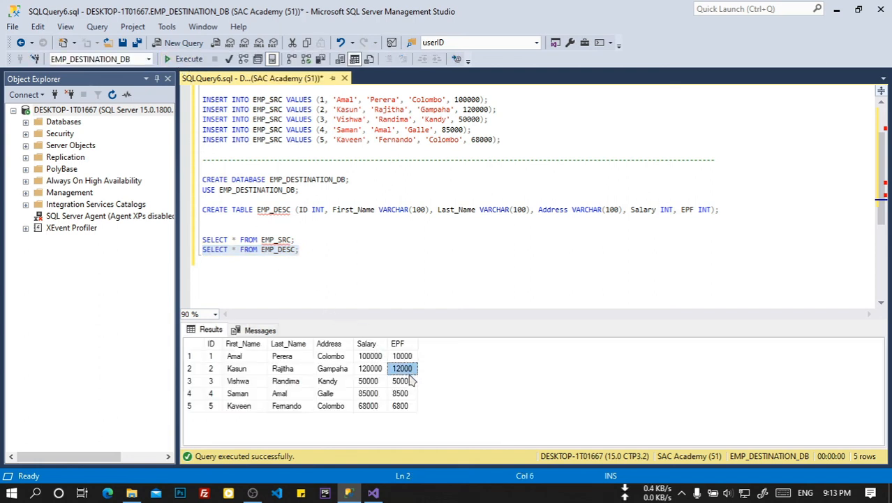
pyautogui.click(409, 381)
pyautogui.click(409, 393)
pyautogui.click(409, 406)
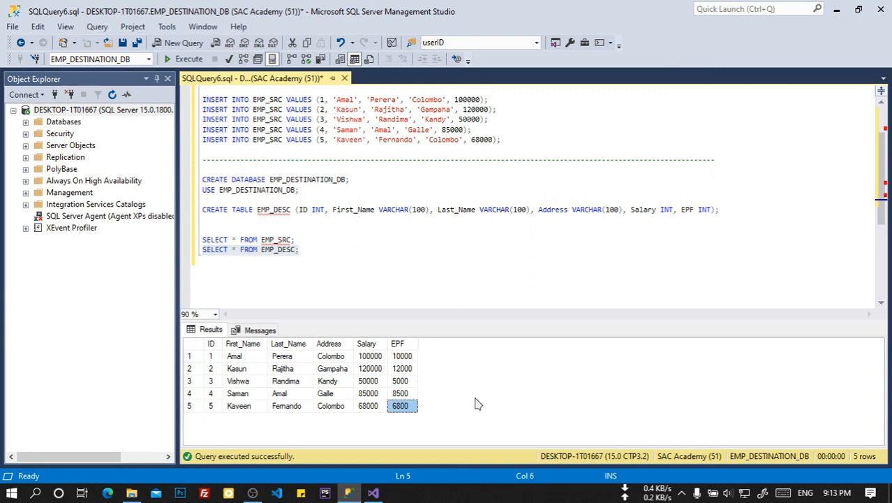